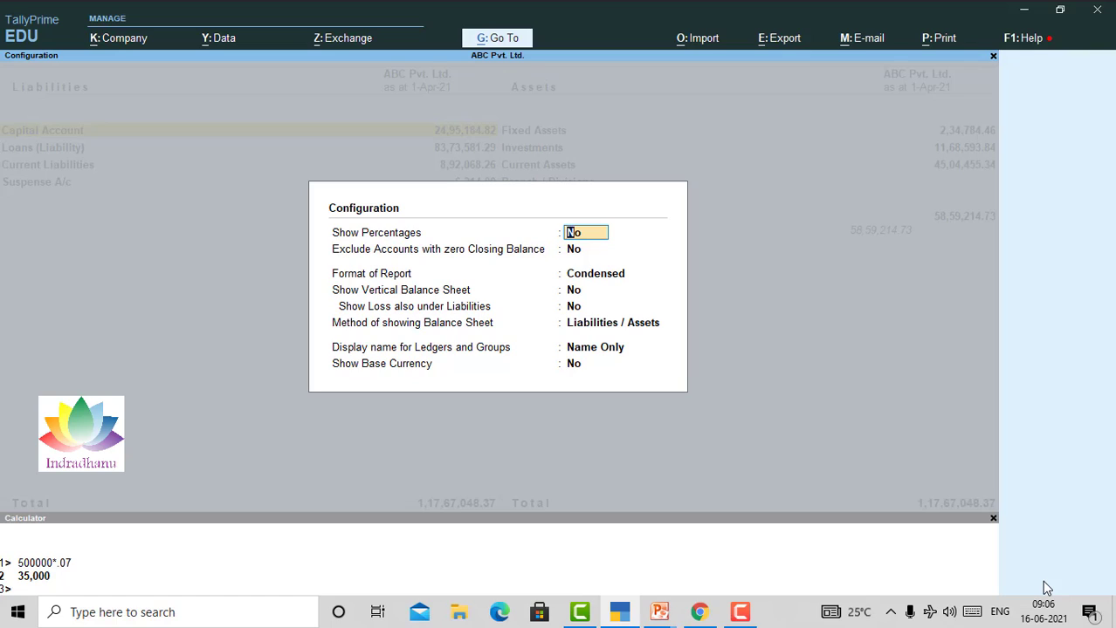
- Configure the Balance Sheet to exclude accounts with zero closing balance, leaving the other options at their defaults
{"action": "key", "text": "Return"}
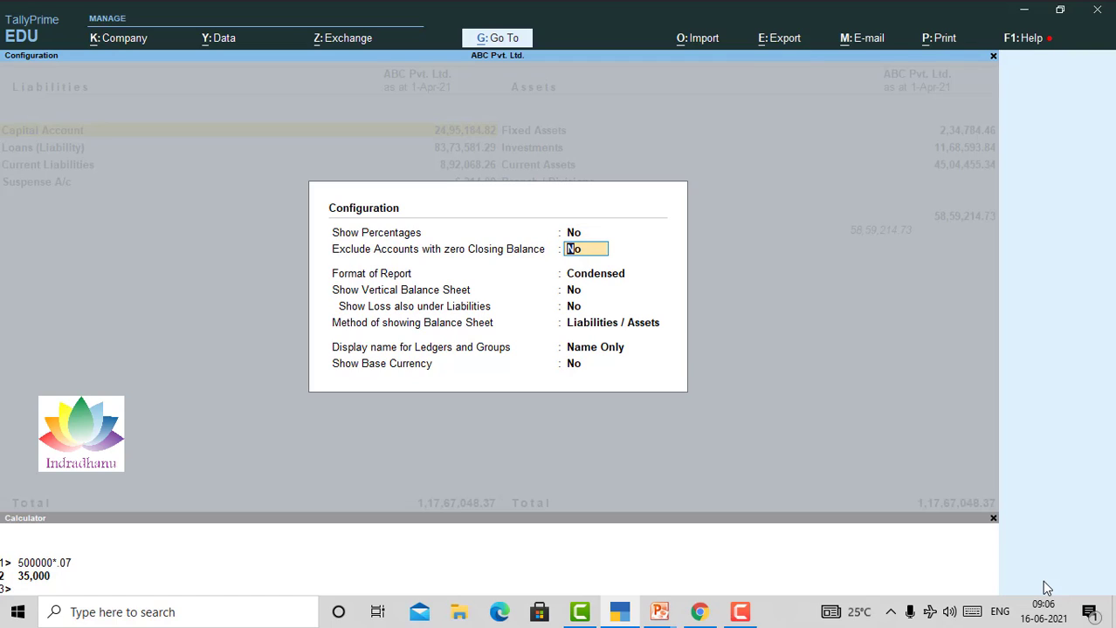
{"action": "type", "text": "y"}
{"action": "key", "text": "Return"}
{"action": "key", "text": "Return"}
{"action": "key", "text": "Return"}
{"action": "key", "text": "Return"}
{"action": "key", "text": "Return"}
{"action": "key", "text": "Return"}
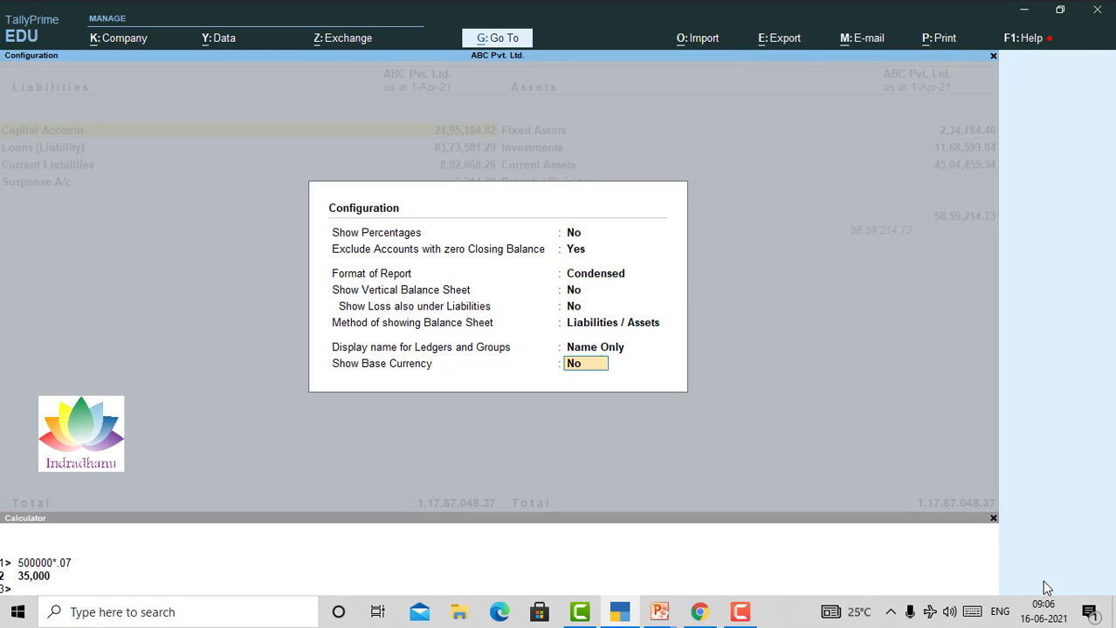
{"action": "key", "text": "Return"}
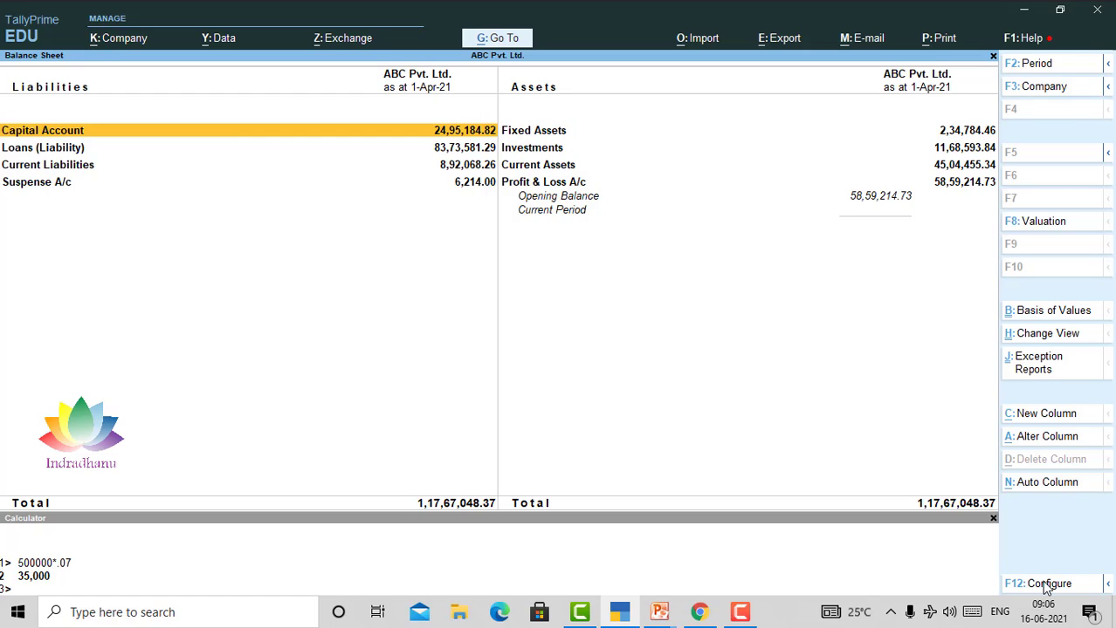
- Reopen the Balance Sheet from the Gateway of Tally and set its format of report to Detailed
{"action": "key", "text": "Escape"}
{"action": "key", "text": "Return"}
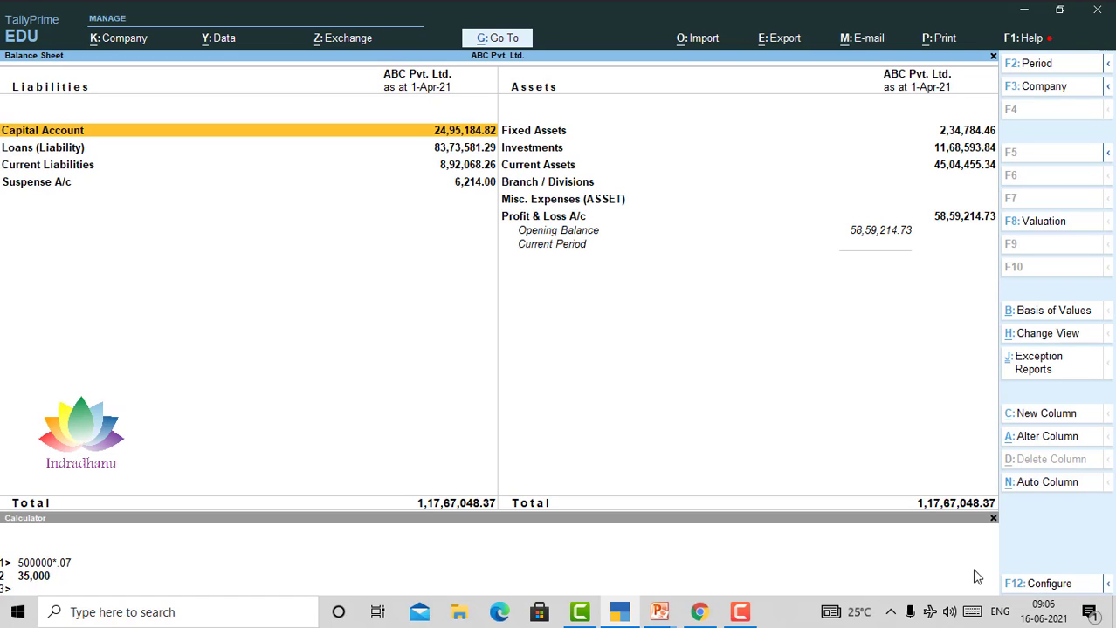
{"action": "left_click", "coordinate": [1035, 585]}
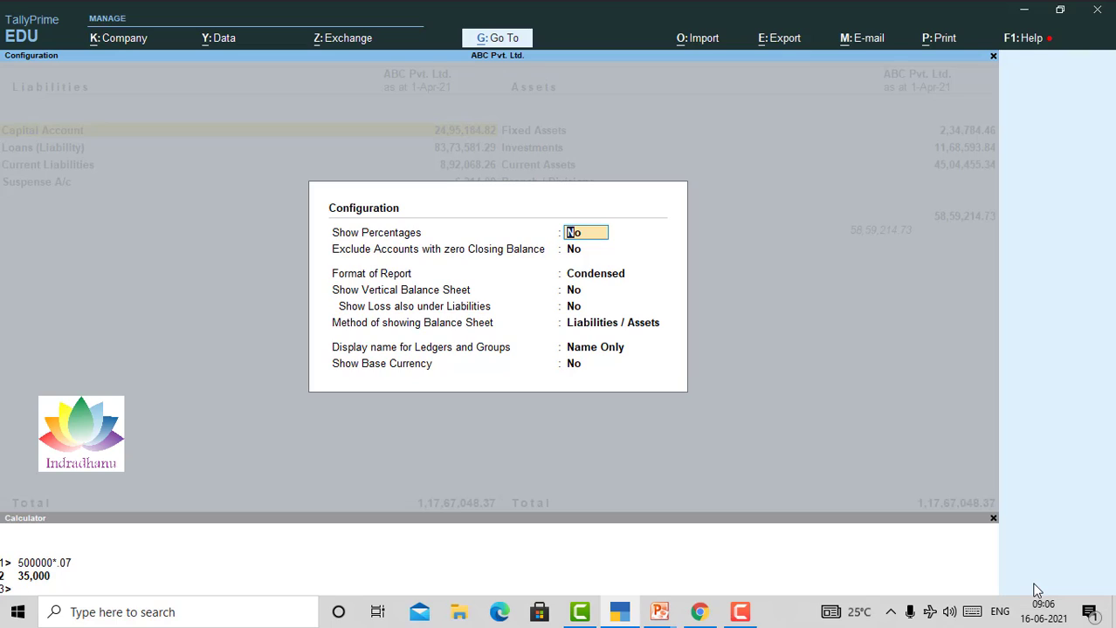
{"action": "key", "text": "Return"}
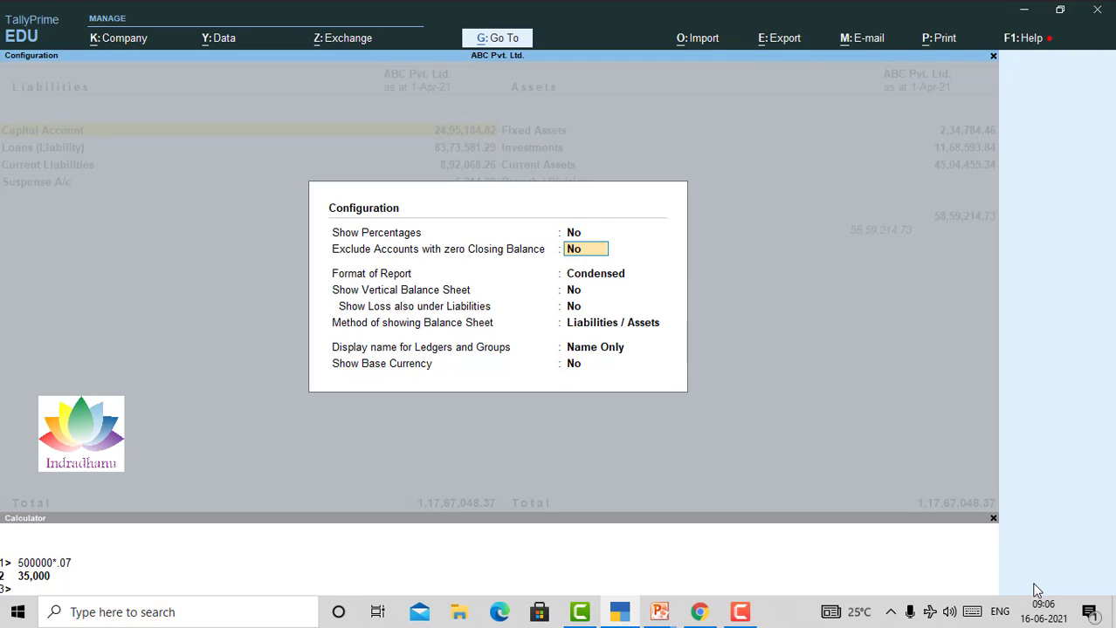
{"action": "key", "text": "Return"}
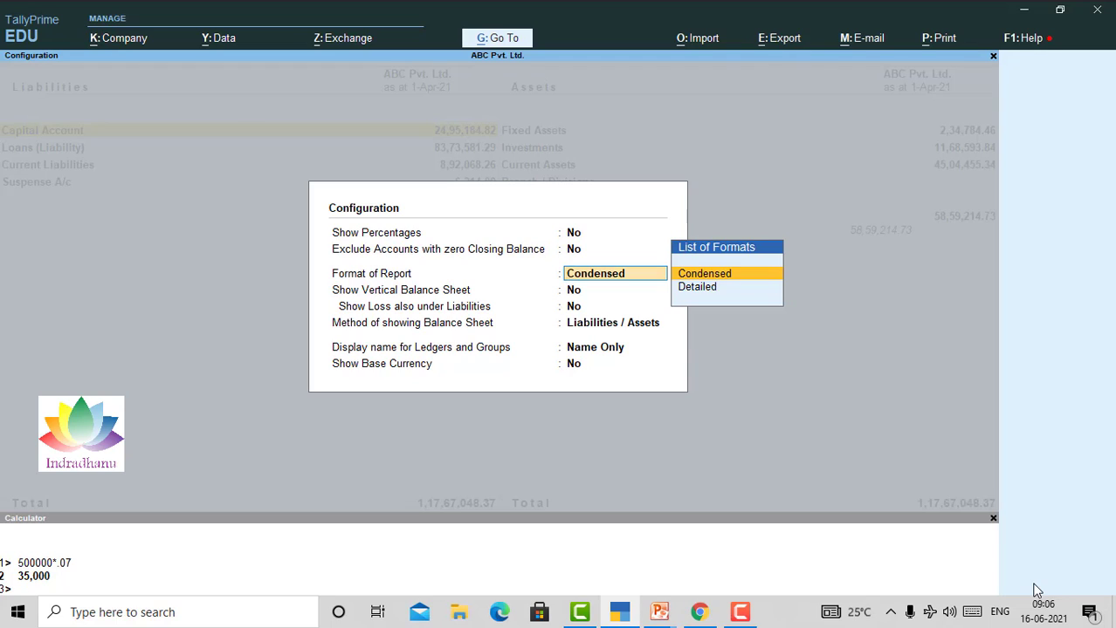
{"action": "key", "text": "Down"}
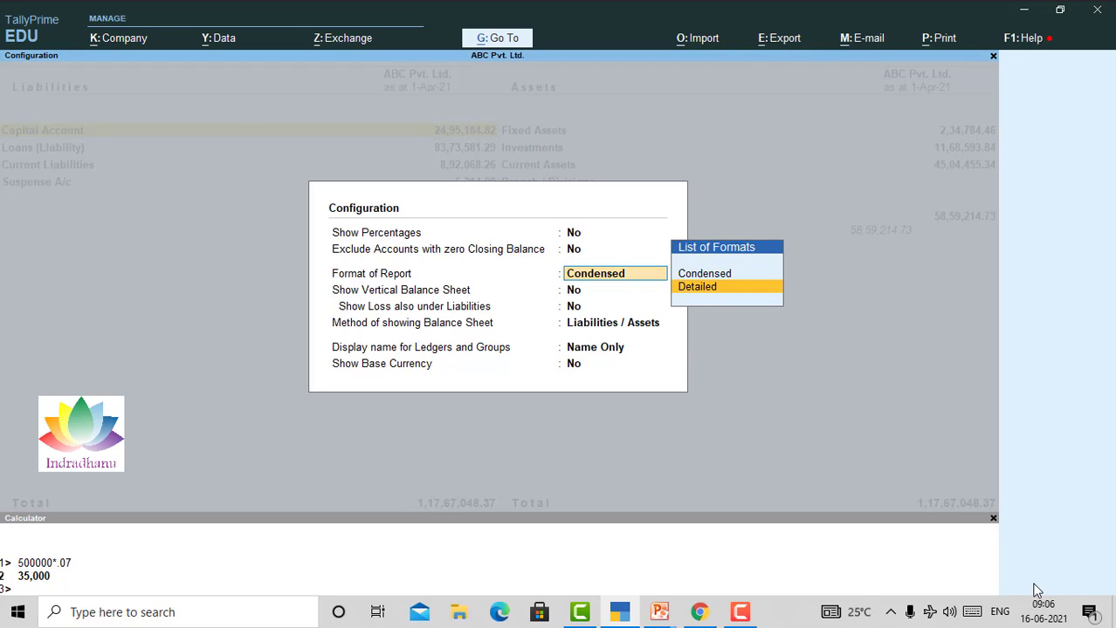
{"action": "key", "text": "Return"}
{"action": "key", "text": "Return"}
{"action": "key", "text": "Return"}
{"action": "key", "text": "Return"}
{"action": "key", "text": "Return"}
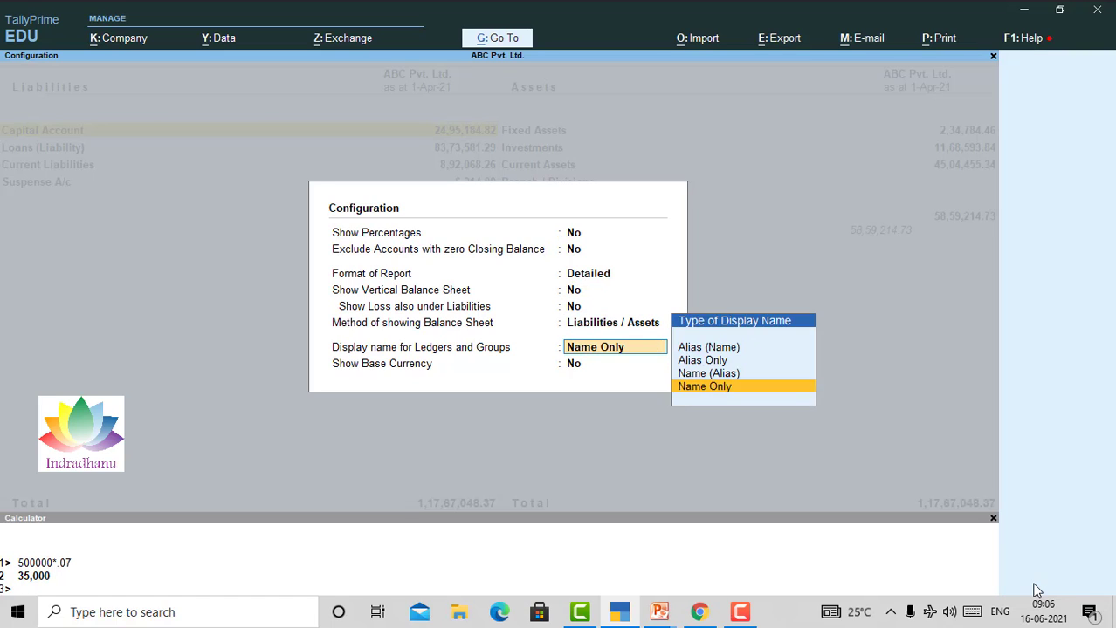
{"action": "key", "text": "Return"}
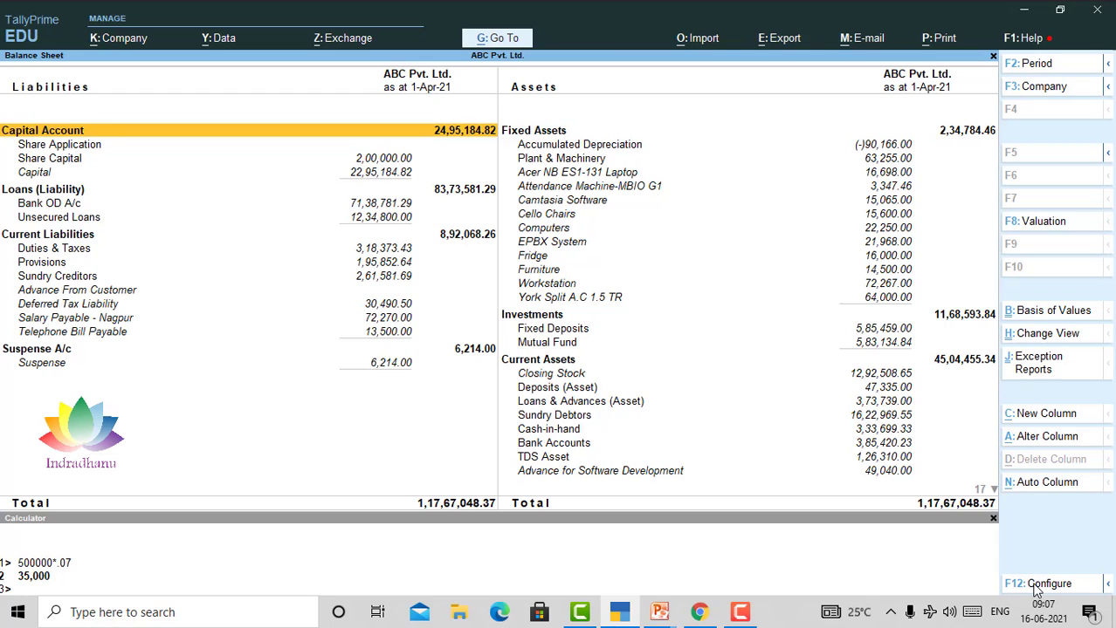
- Examine the detailed Balance Sheet, going through the ledgers and subgroups under Liabilities and the first entries under Fixed Assets
{"action": "key", "text": "Down"}
{"action": "key", "text": "Down"}
{"action": "key", "text": "Down"}
{"action": "key", "text": "Down"}
{"action": "key", "text": "Down"}
{"action": "key", "text": "Down"}
{"action": "key", "text": "Down"}
{"action": "key", "text": "Down"}
{"action": "key", "text": "Down"}
{"action": "key", "text": "Down"}
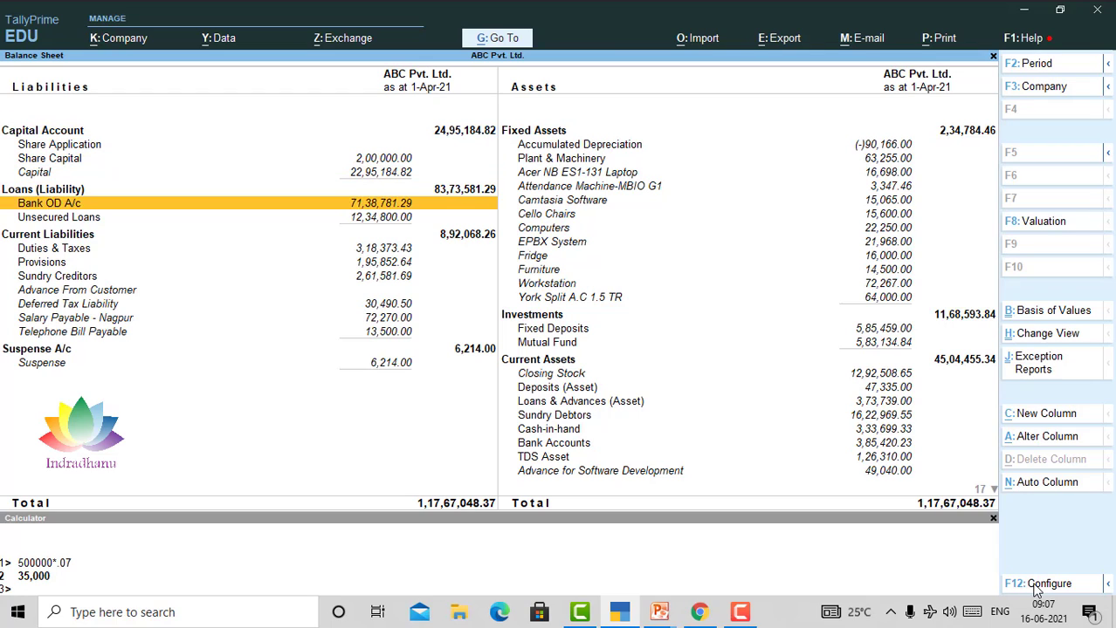
{"action": "key", "text": "Down"}
{"action": "key", "text": "Down"}
{"action": "key", "text": "Down"}
{"action": "key", "text": "Down"}
{"action": "key", "text": "Down"}
{"action": "key", "text": "Down"}
{"action": "key", "text": "Down"}
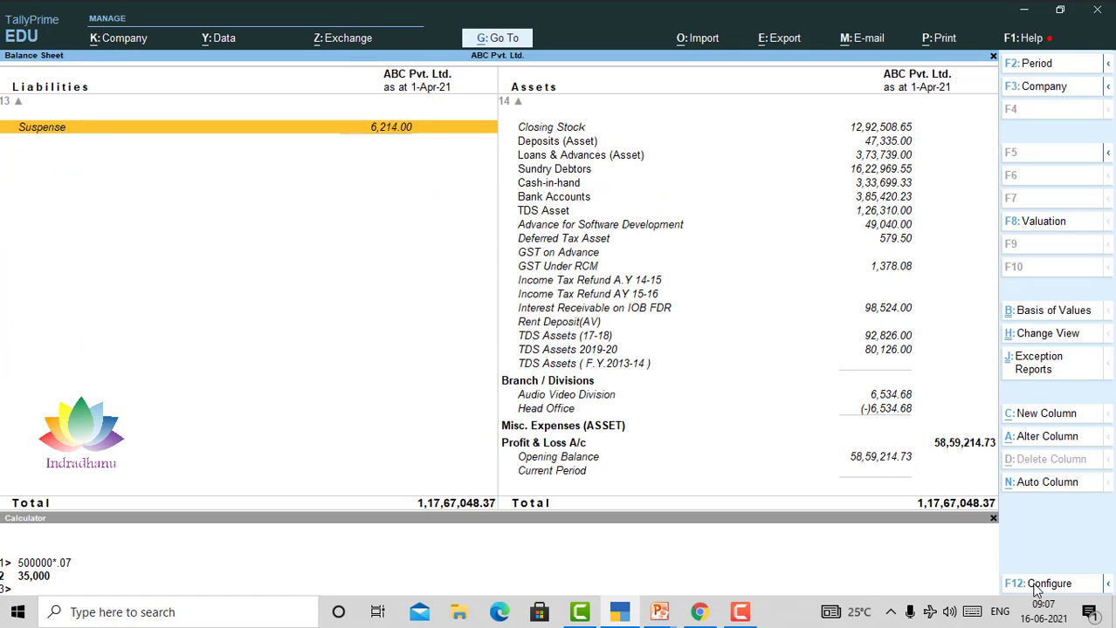
{"action": "key", "text": "Up"}
{"action": "key", "text": "Up"}
{"action": "key", "text": "Up"}
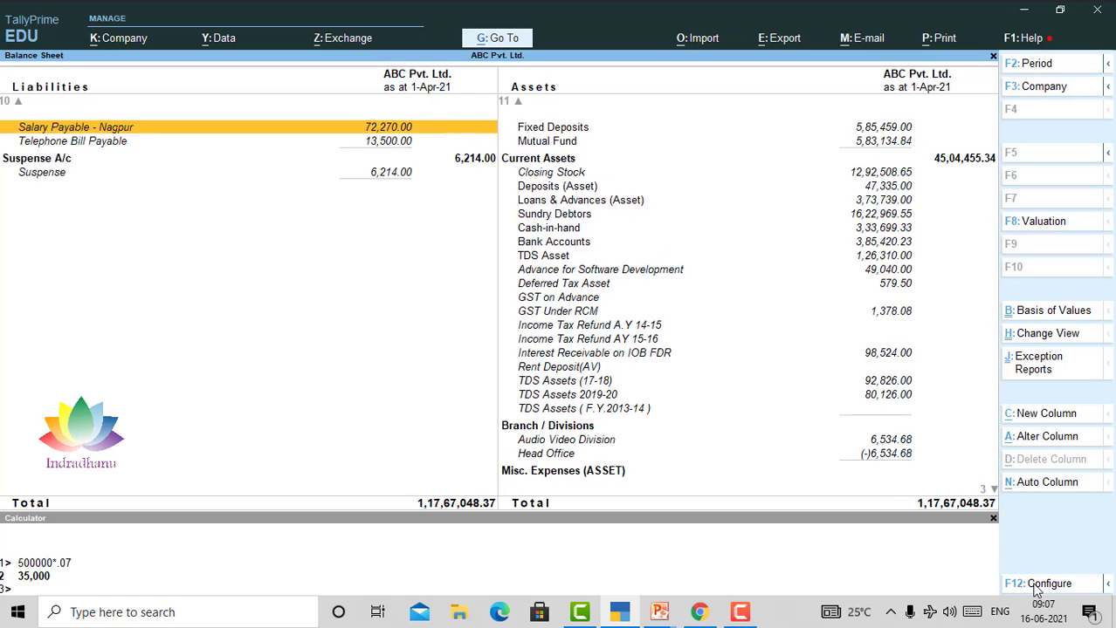
{"action": "key", "text": "Up"}
{"action": "key", "text": "Up"}
{"action": "key", "text": "Up"}
{"action": "key", "text": "Up"}
{"action": "key", "text": "Up"}
{"action": "key", "text": "Up"}
{"action": "key", "text": "Up"}
{"action": "key", "text": "Up"}
{"action": "key", "text": "Up"}
{"action": "key", "text": "Up"}
{"action": "key", "text": "Up"}
{"action": "key", "text": "Up"}
{"action": "key", "text": "Up"}
{"action": "key", "text": "Right"}
{"action": "key", "text": "Down"}
{"action": "key", "text": "Down"}
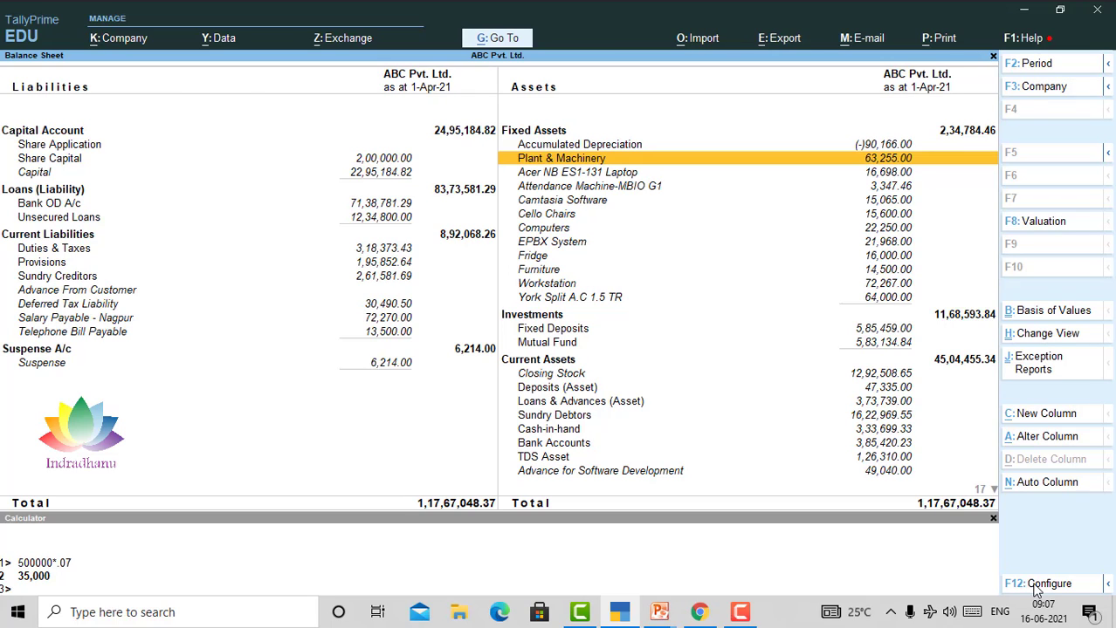
- Reopen the Balance Sheet in its default view and set Show Vertical Balance Sheet to Yes
{"action": "key", "text": "Escape"}
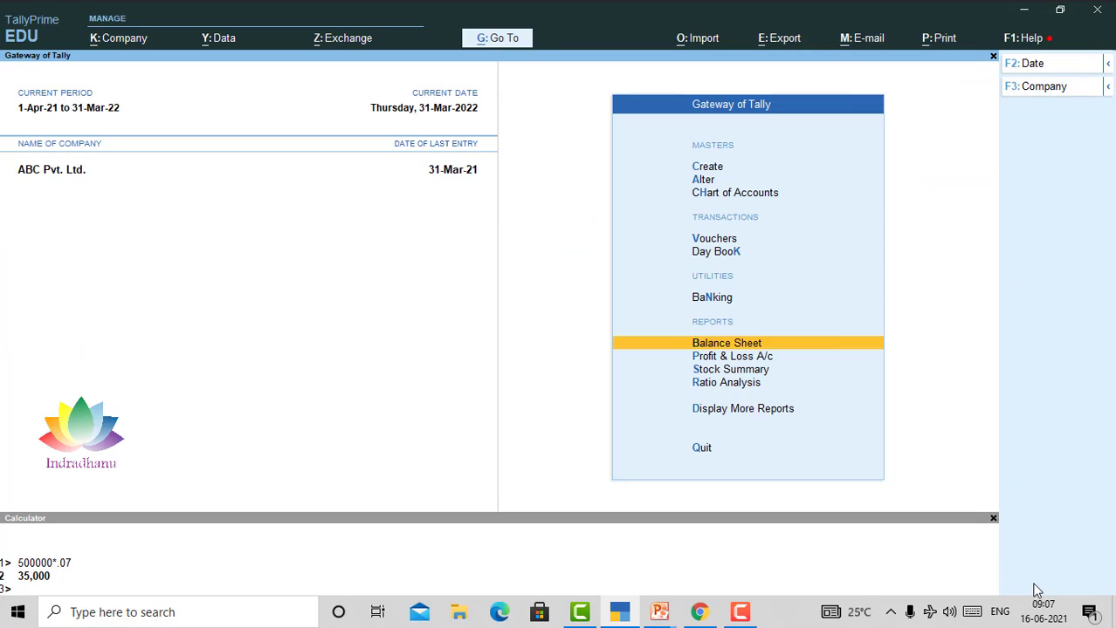
{"action": "key", "text": "Return"}
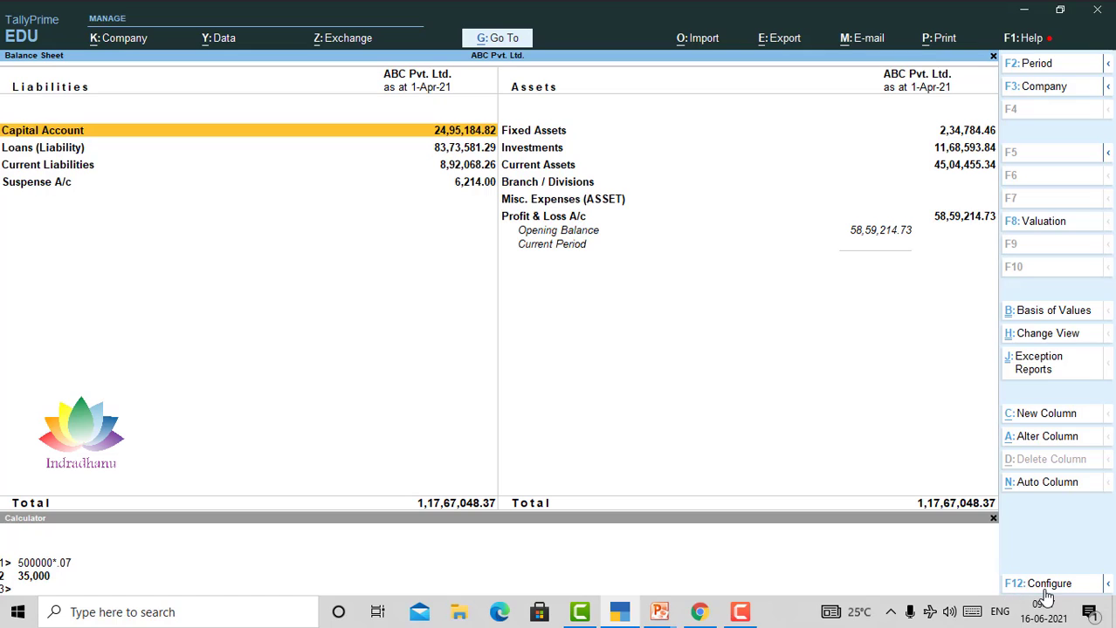
{"action": "left_click", "coordinate": [1038, 585]}
{"action": "key", "text": "Return"}
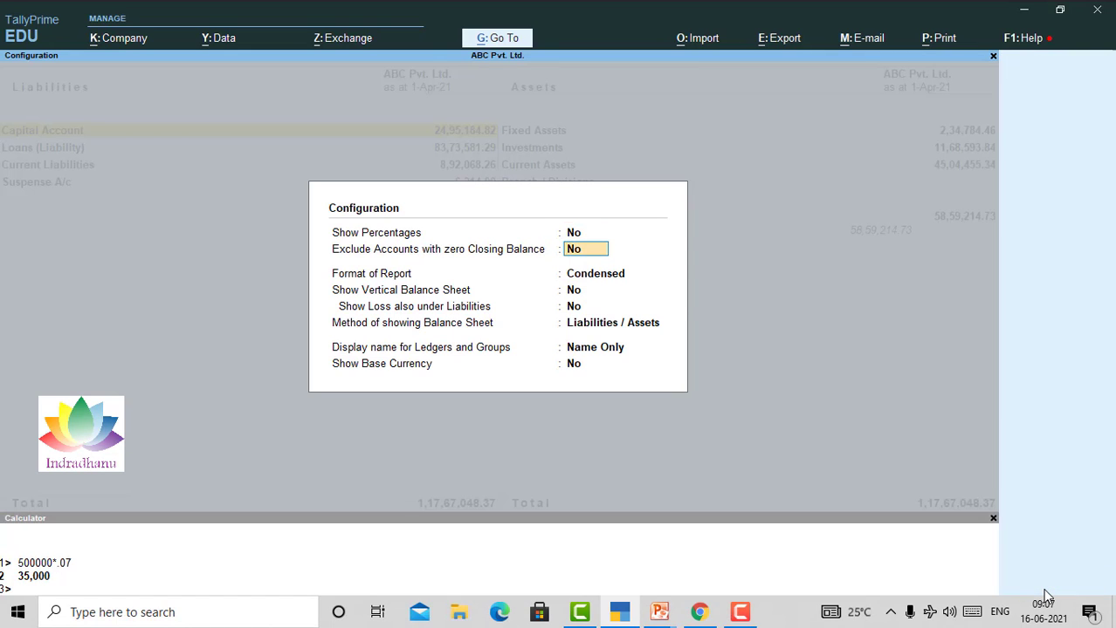
{"action": "key", "text": "Return"}
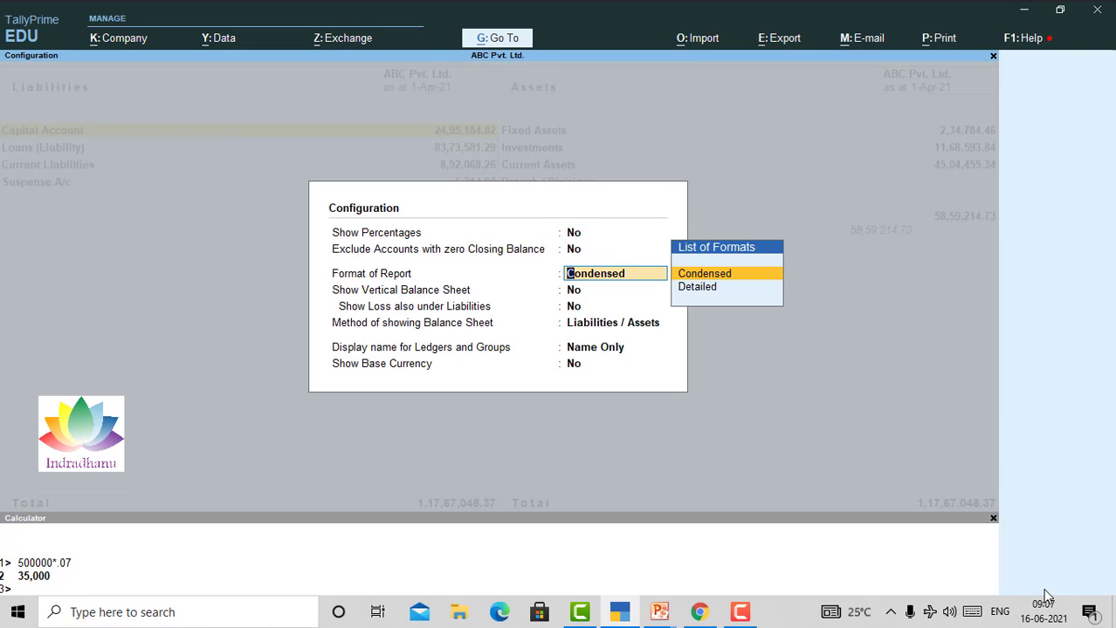
{"action": "key", "text": "Return"}
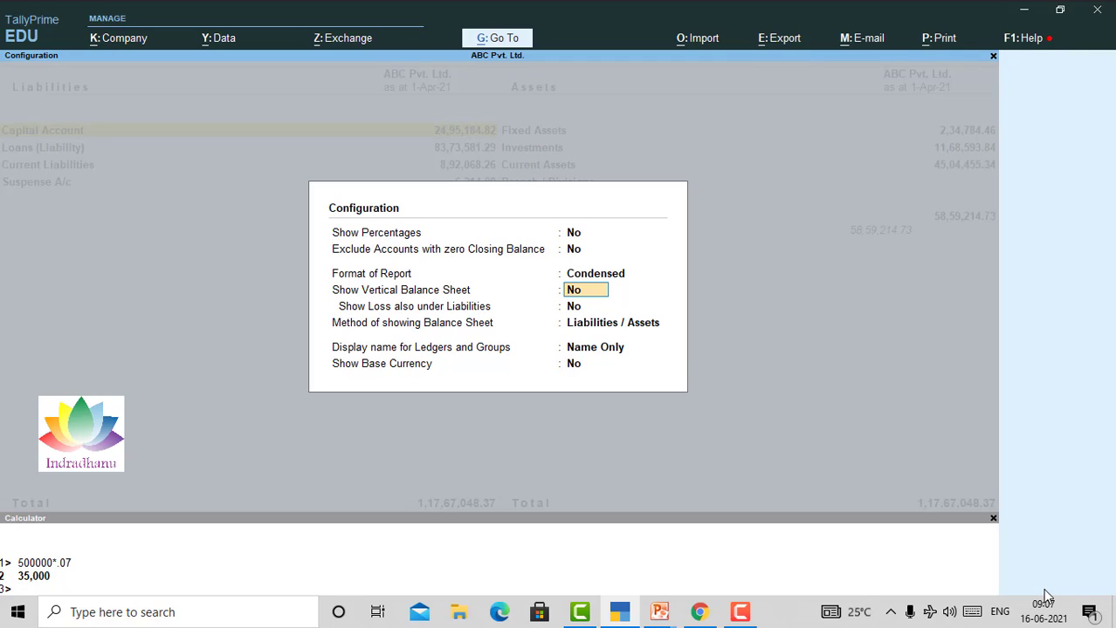
{"action": "type", "text": "y"}
{"action": "key", "text": "Return"}
{"action": "key", "text": "Return"}
{"action": "key", "text": "Return"}
{"action": "key", "text": "Return"}
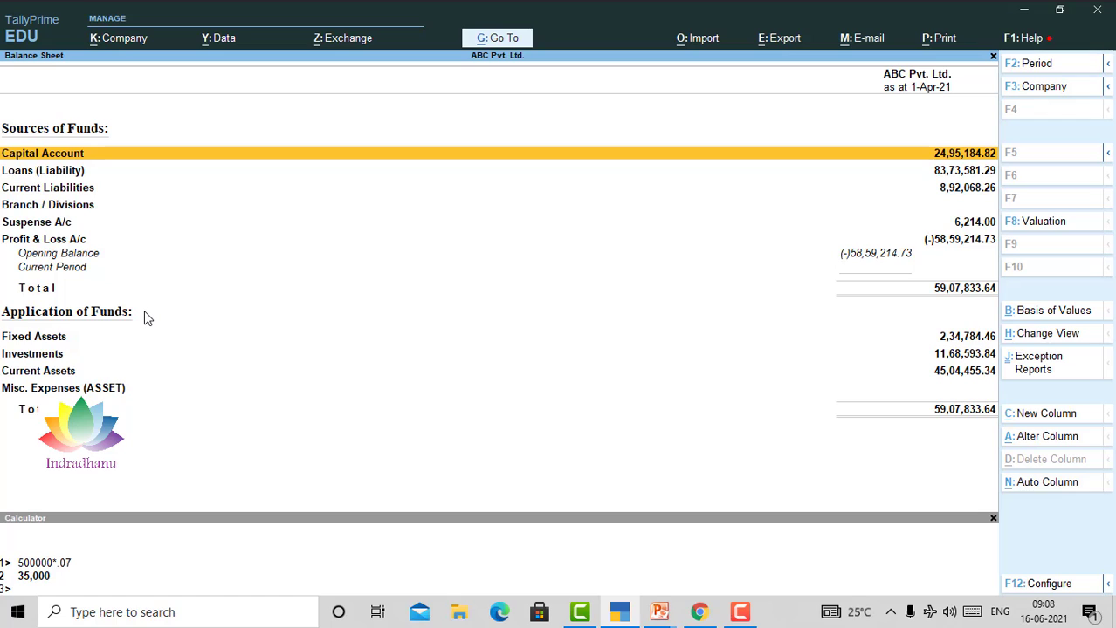
- Reopen the Balance Sheet and set the method of showing it to Application / Source
{"action": "key", "text": "Escape"}
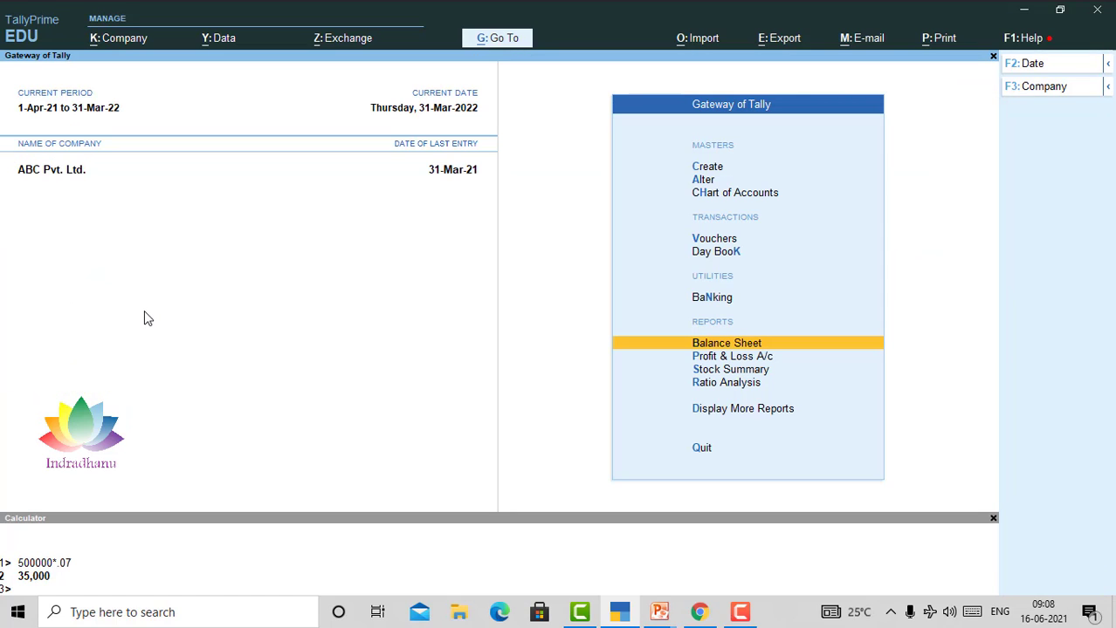
{"action": "key", "text": "Return"}
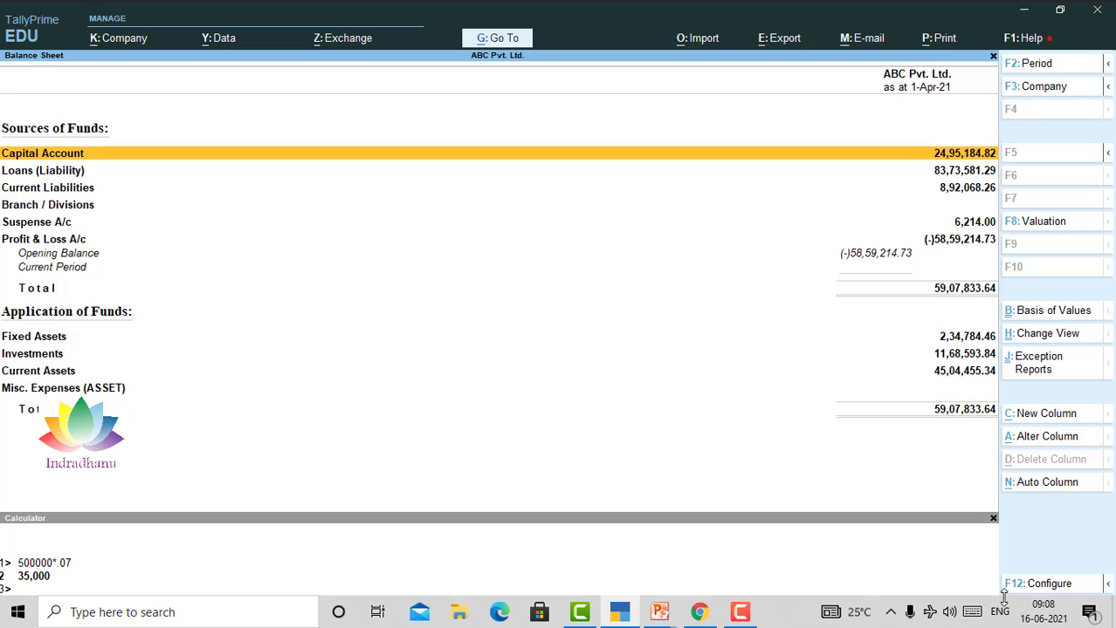
{"action": "left_click", "coordinate": [1048, 584]}
{"action": "key", "text": "Return"}
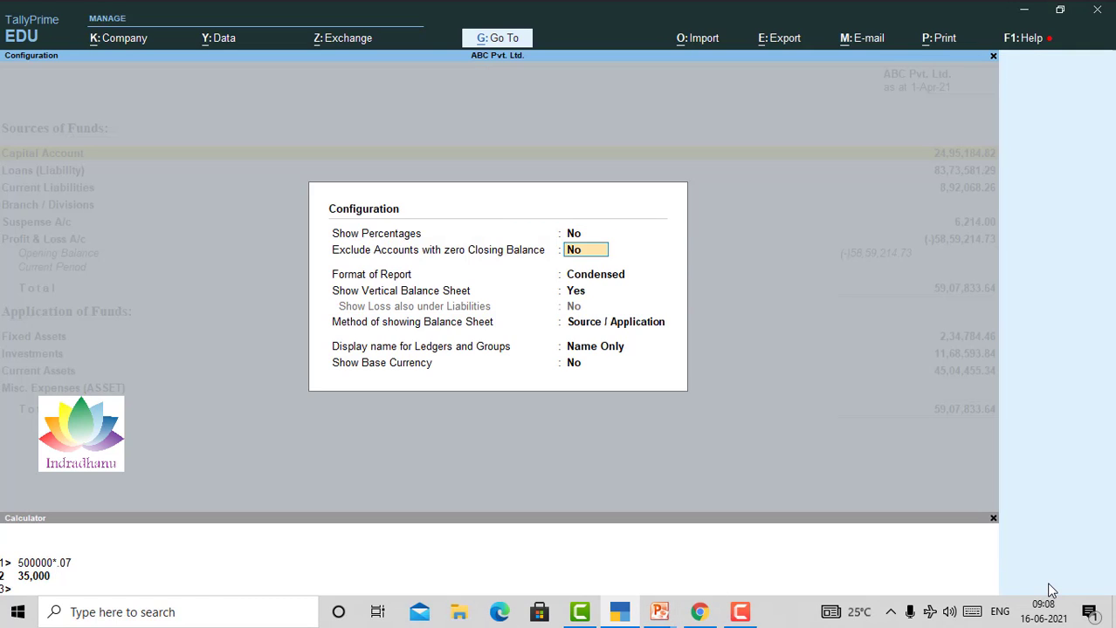
{"action": "key", "text": "Return"}
{"action": "key", "text": "Return"}
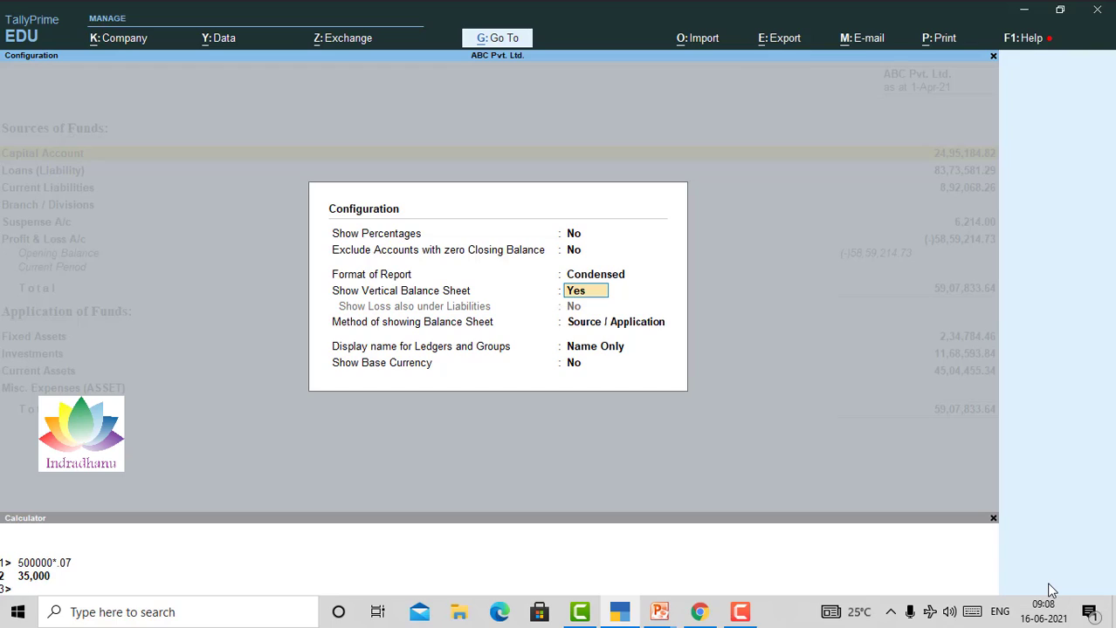
{"action": "key", "text": "Return"}
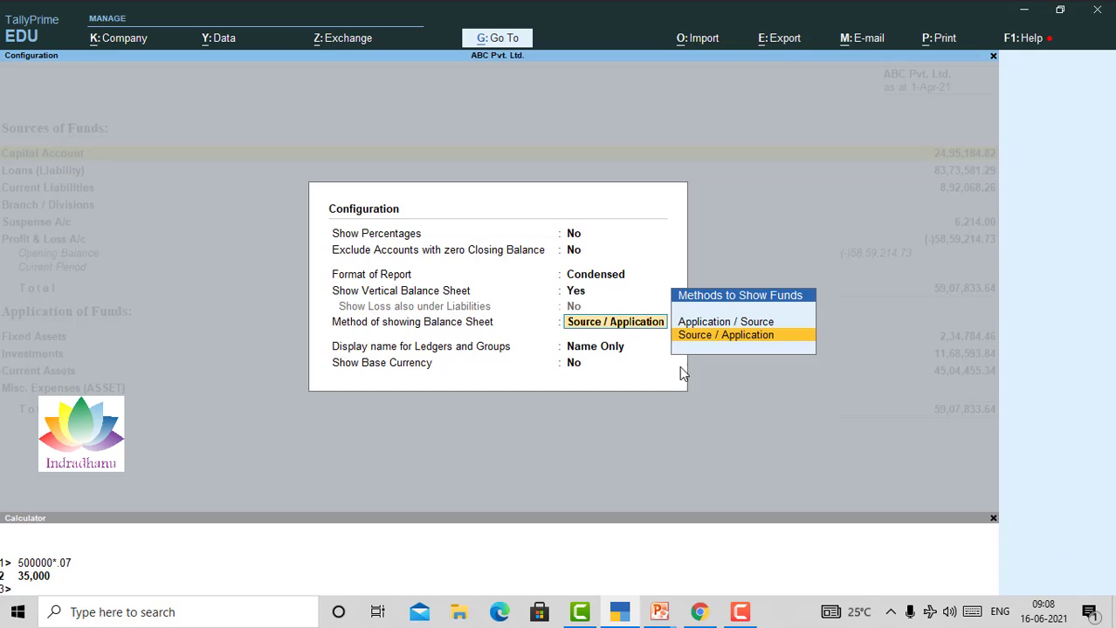
{"action": "left_click", "coordinate": [715, 323]}
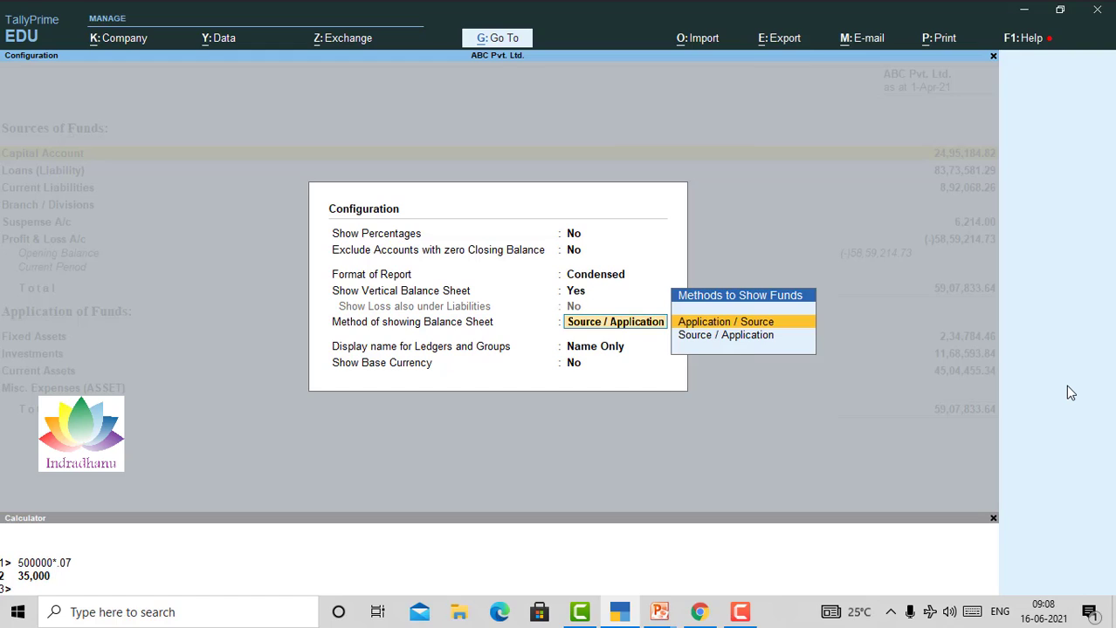
{"action": "key", "text": "Return"}
{"action": "key", "text": "Return"}
{"action": "key", "text": "Return"}
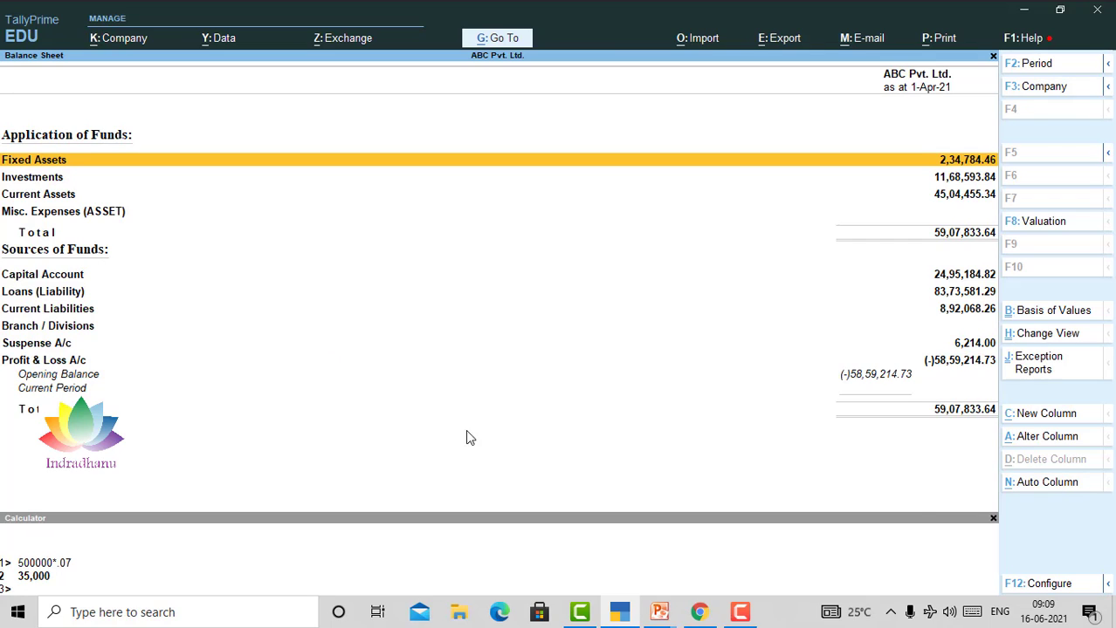
- Change the method of showing the vertical Balance Sheet to Source / Application
{"action": "left_click", "coordinate": [1047, 584]}
{"action": "key", "text": "Down"}
{"action": "key", "text": "Down"}
{"action": "key", "text": "Down"}
{"action": "key", "text": "Return"}
{"action": "key", "text": "Return"}
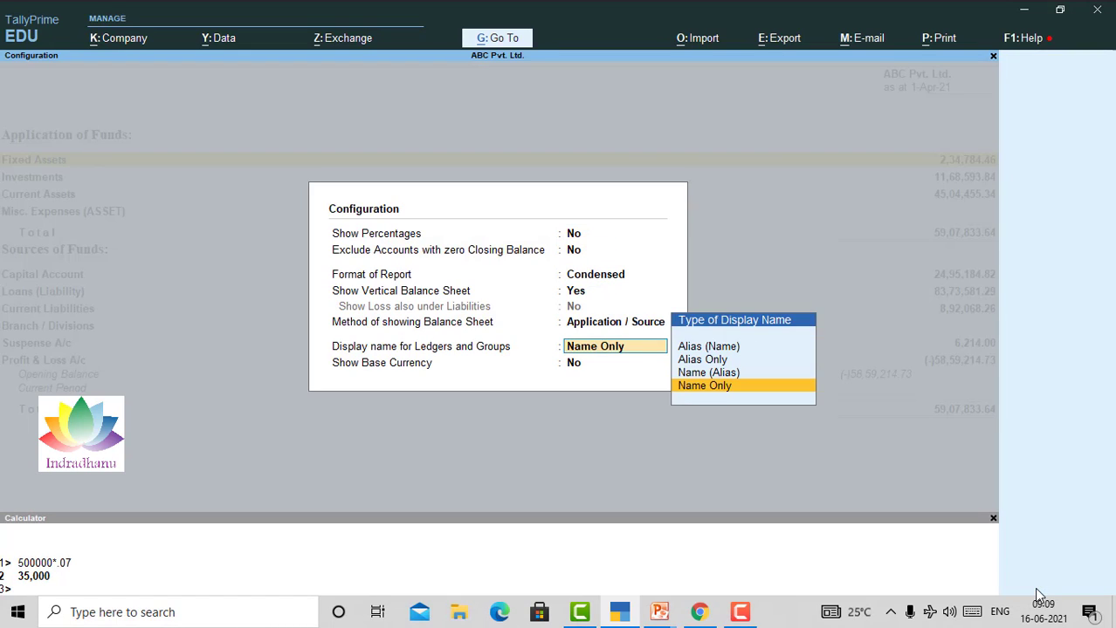
{"action": "key", "text": "BackSpace"}
{"action": "key", "text": "Down"}
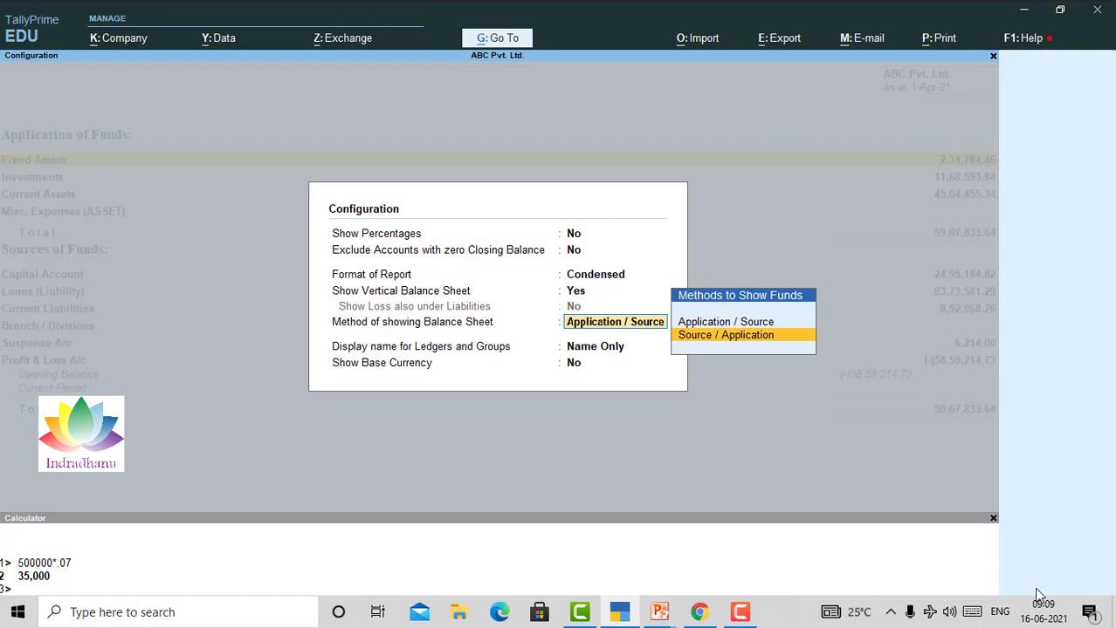
{"action": "key", "text": "Return"}
{"action": "key", "text": "Return"}
{"action": "key", "text": "Return"}
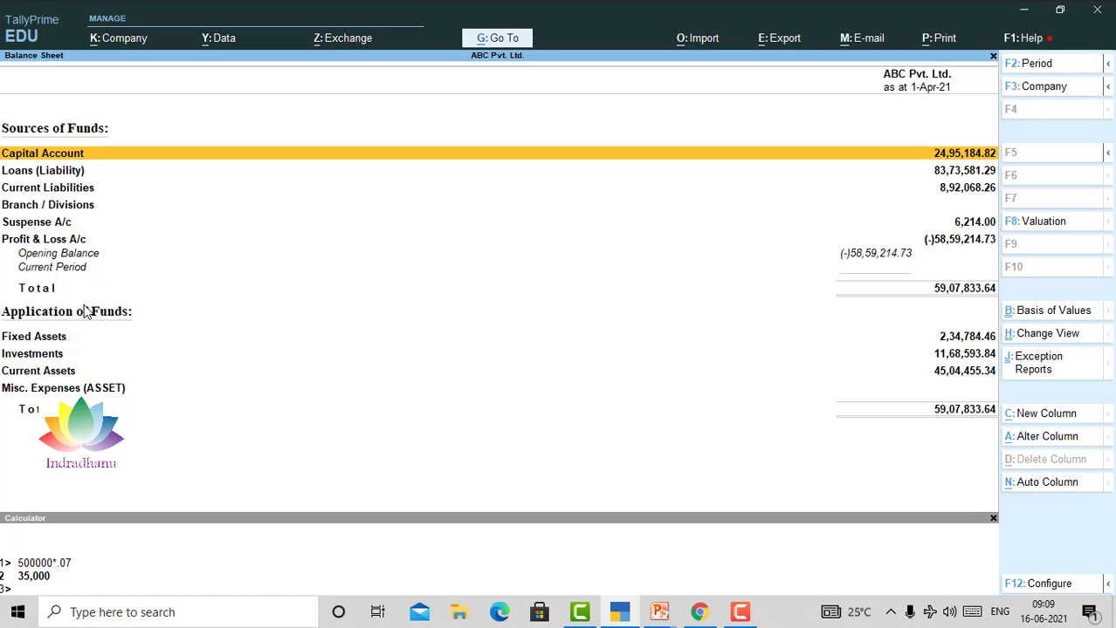
- Reopen the Balance Sheet and set Show Vertical Balance Sheet to No to restore the horizontal Liabilities / Assets layout
{"action": "key", "text": "Escape"}
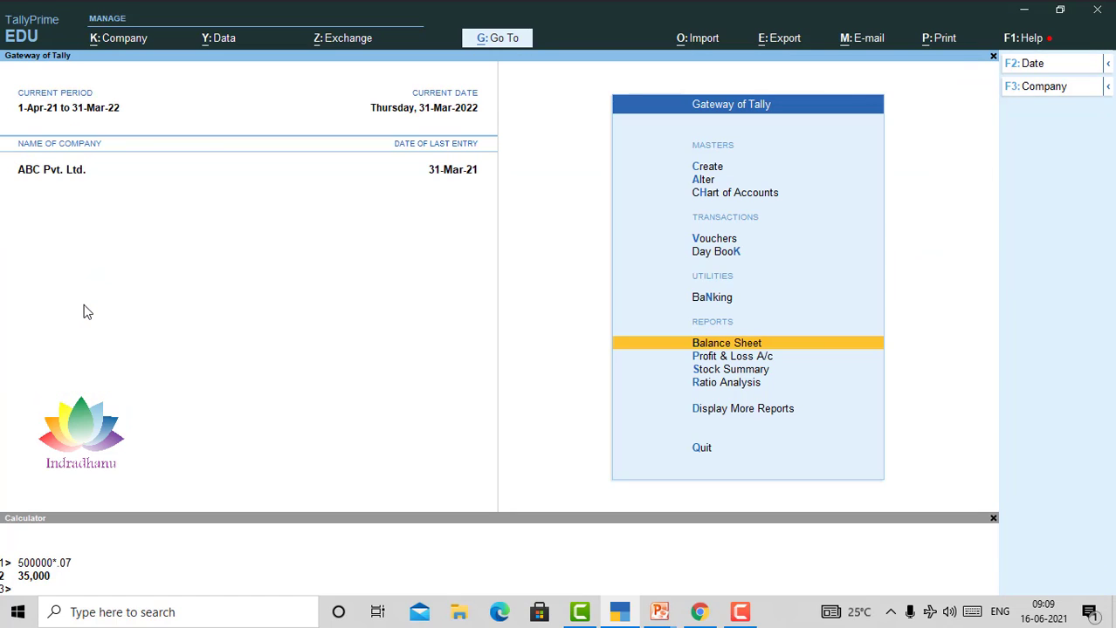
{"action": "key", "text": "Return"}
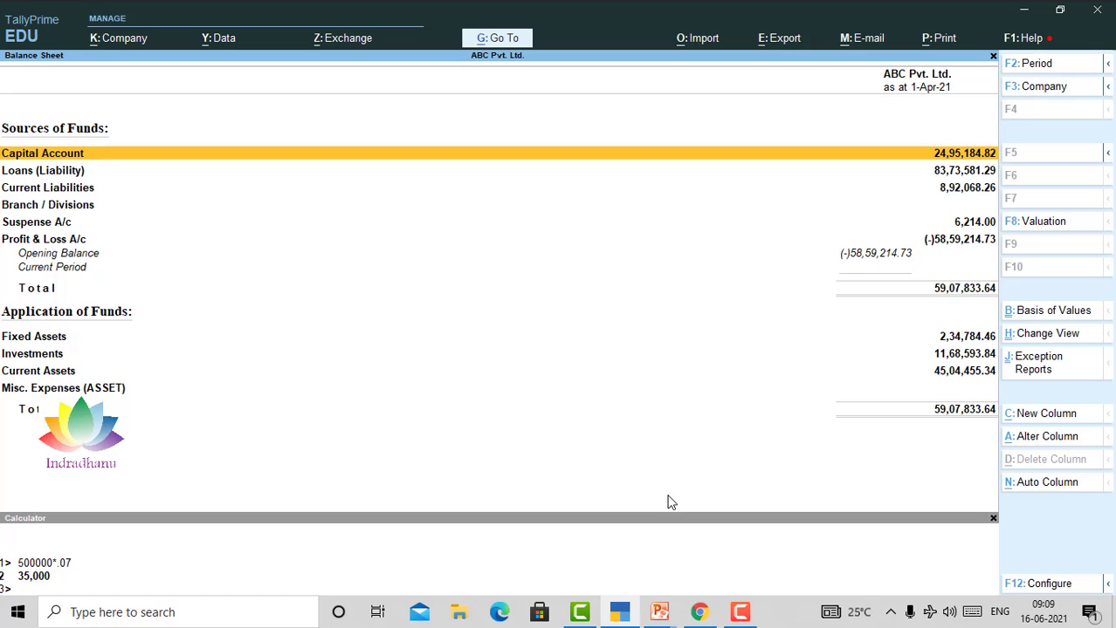
{"action": "left_click", "coordinate": [1042, 590]}
{"action": "key", "text": "Return"}
{"action": "key", "text": "Return"}
{"action": "key", "text": "Return"}
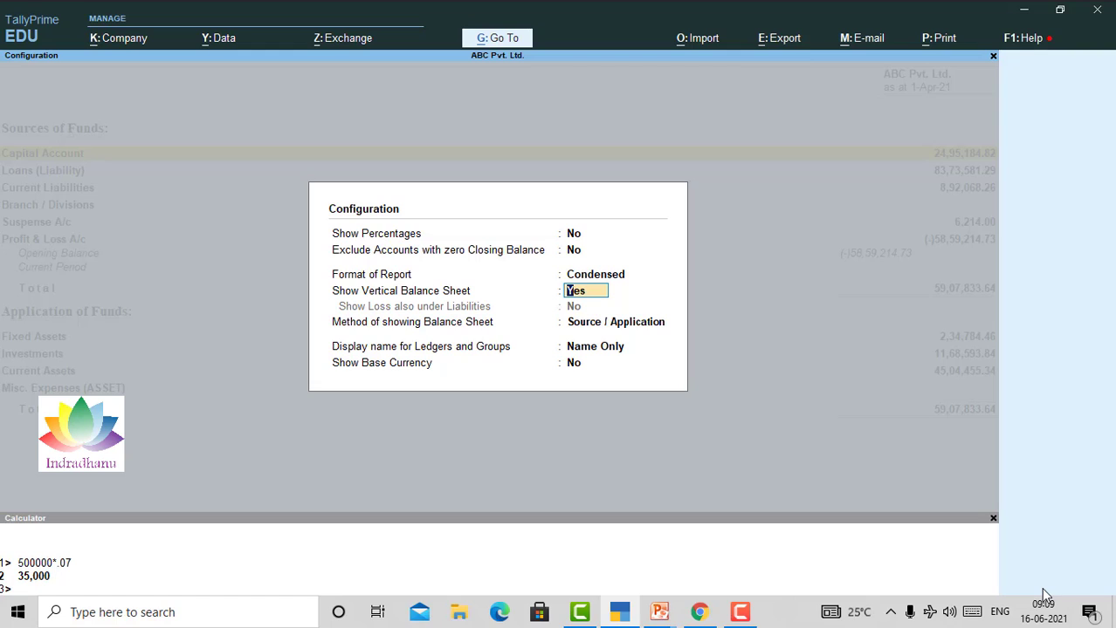
{"action": "type", "text": "n"}
{"action": "key", "text": "Return"}
{"action": "key", "text": "Return"}
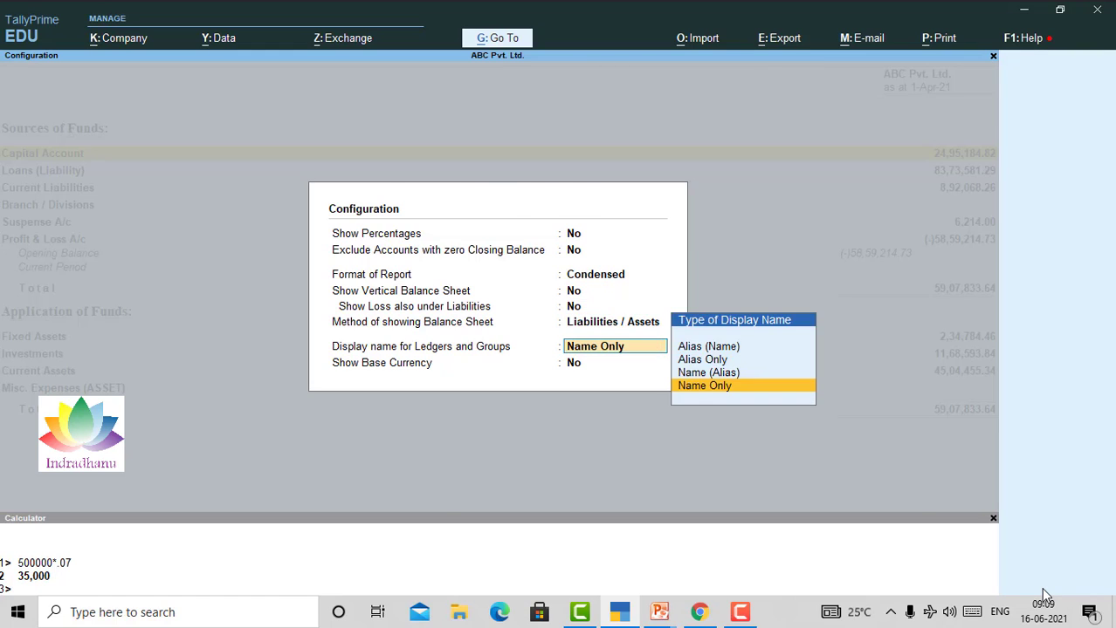
{"action": "key", "text": "Return"}
{"action": "key", "text": "Return"}
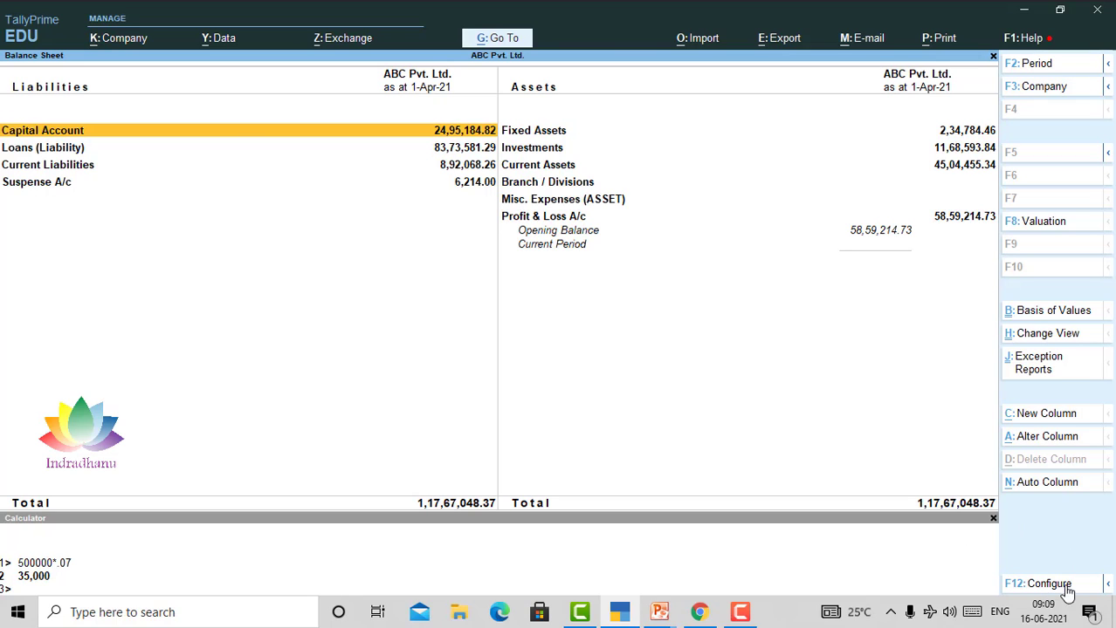
- Review the Show Loss also under Liabilities option in the Balance Sheet configuration and the Profit & Loss A/c line under Assets
{"action": "left_click", "coordinate": [1048, 585]}
{"action": "key", "text": "Down"}
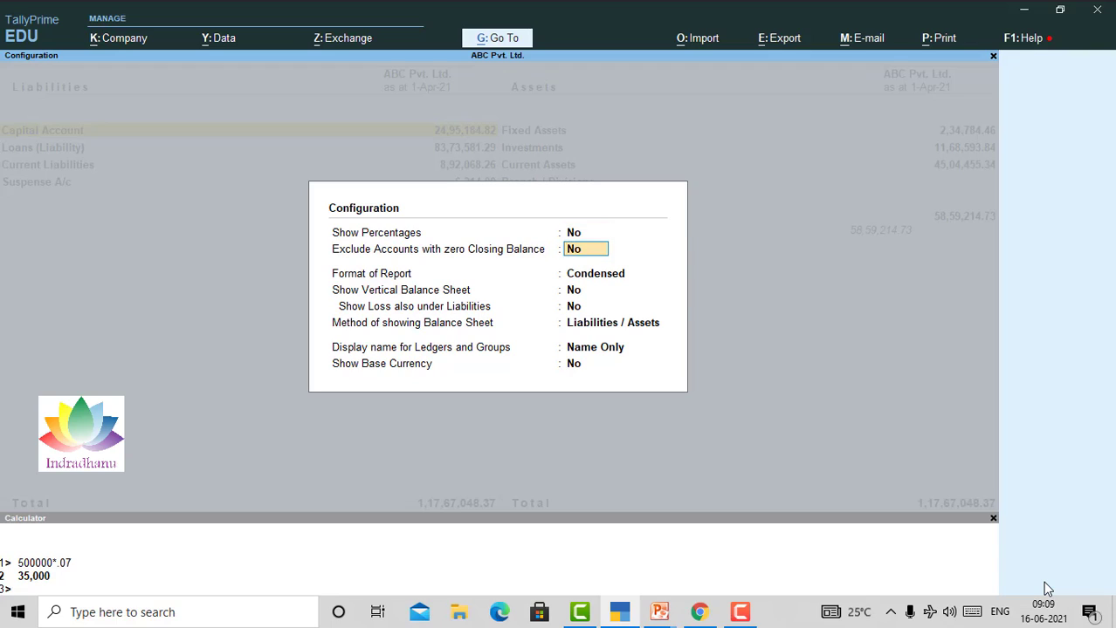
{"action": "key", "text": "Down"}
{"action": "key", "text": "Down"}
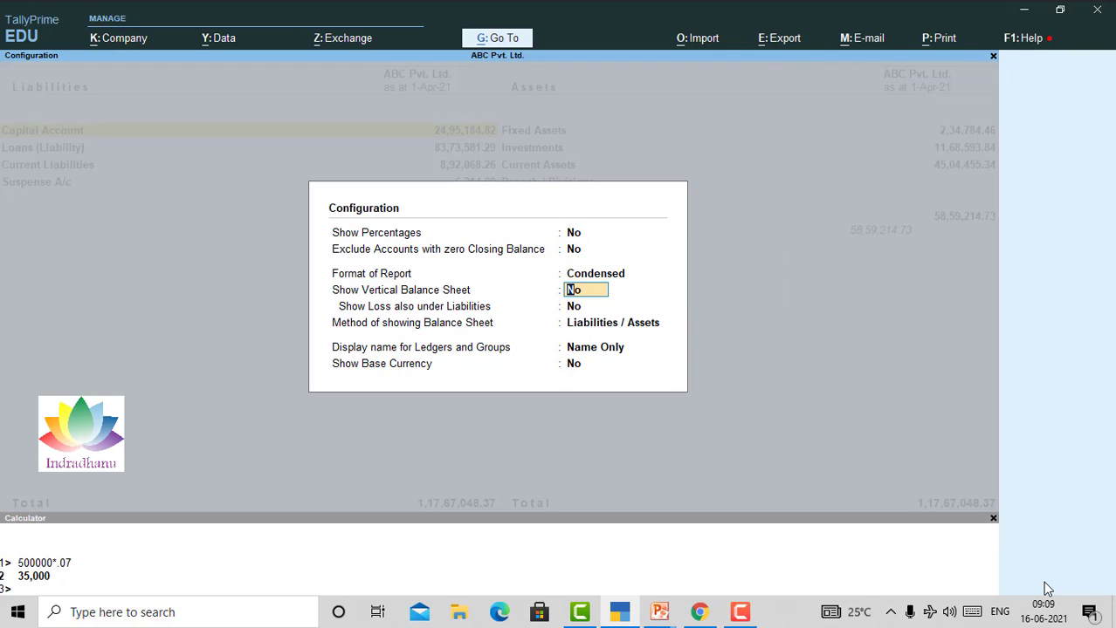
{"action": "key", "text": "Down"}
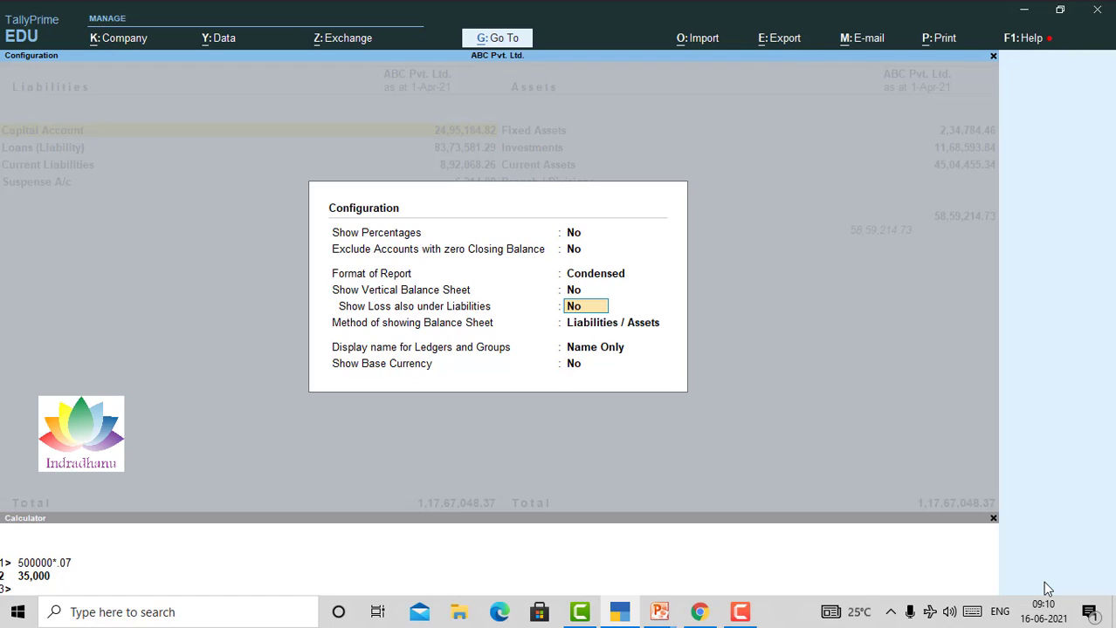
{"action": "key", "text": "Escape"}
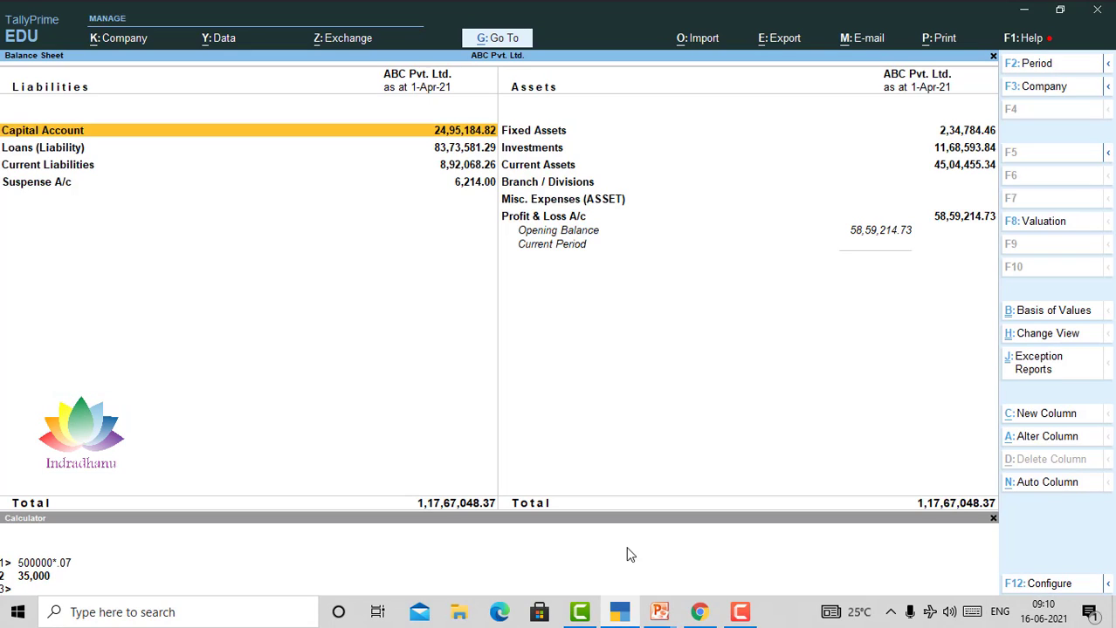
{"action": "key", "text": "Right"}
{"action": "key", "text": "Down"}
{"action": "key", "text": "Down"}
{"action": "key", "text": "Down"}
{"action": "key", "text": "Down"}
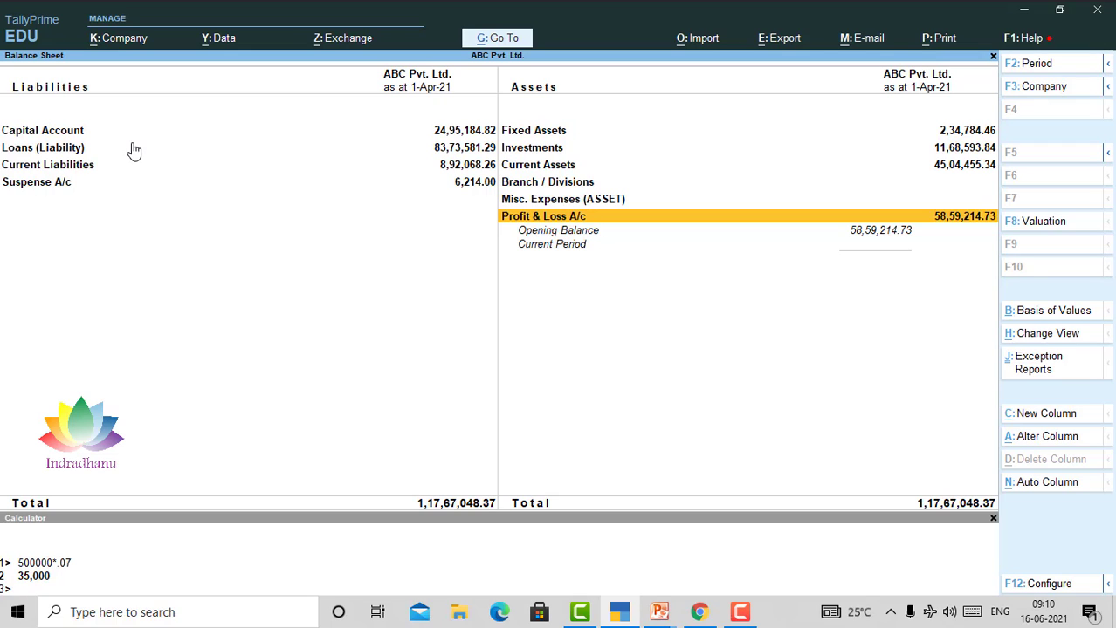
- Set Show Loss also under Liabilities to Yes in the Balance Sheet configuration and apply it to the report
{"action": "left_click", "coordinate": [1055, 590]}
{"action": "key", "text": "Return"}
{"action": "key", "text": "Return"}
{"action": "key", "text": "Return"}
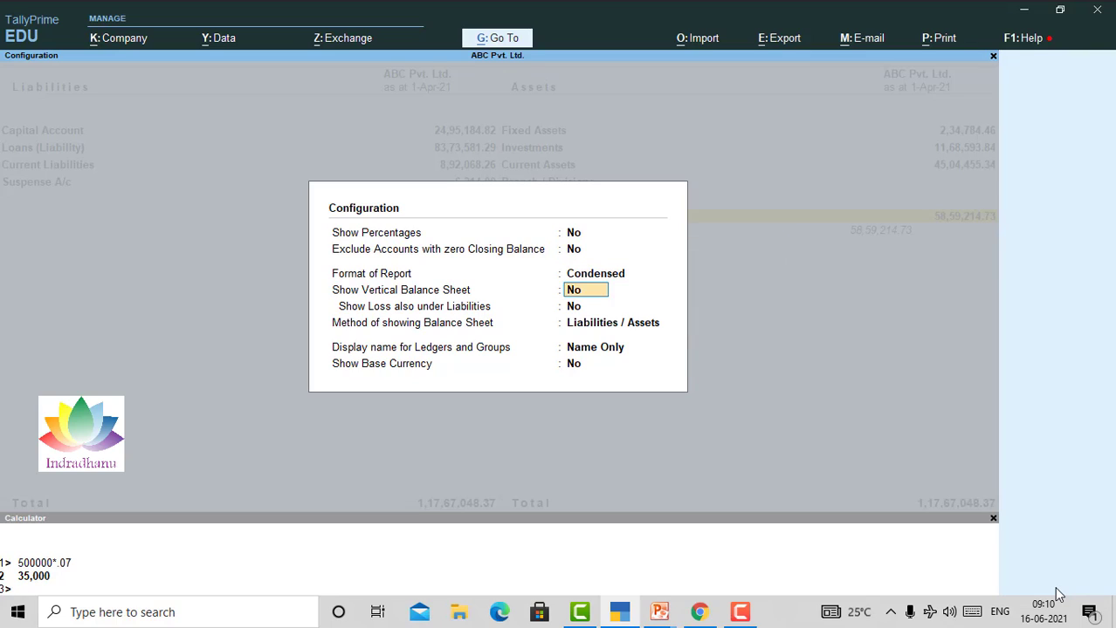
{"action": "key", "text": "Return"}
{"action": "key", "text": "Return"}
{"action": "key", "text": "BackSpace"}
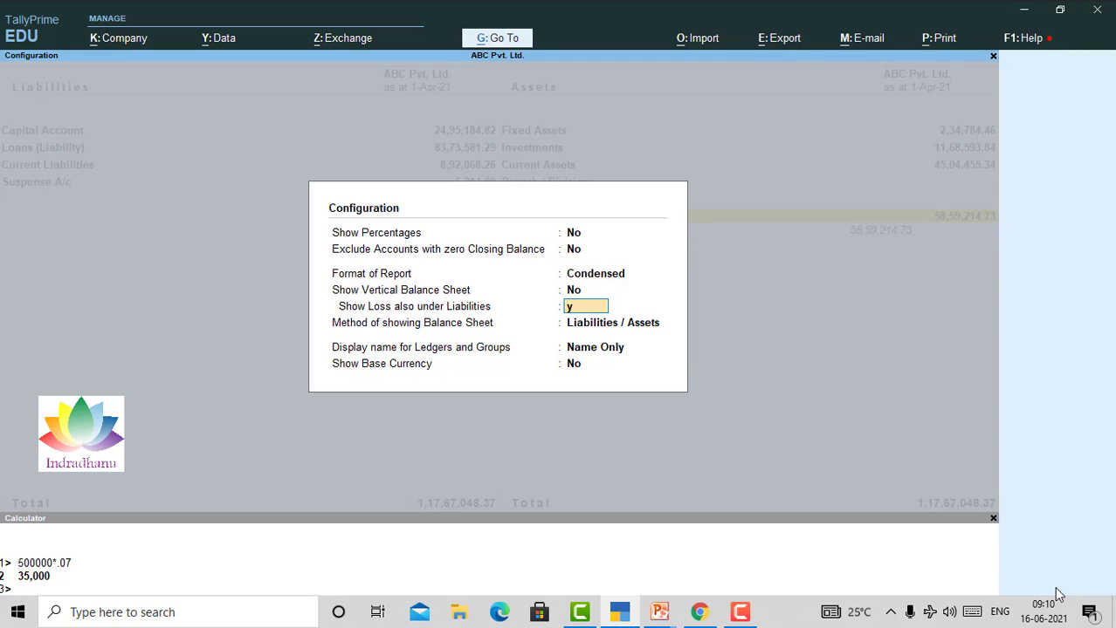
{"action": "key", "text": "y"}
{"action": "key", "text": "Return"}
{"action": "key", "text": "Return"}
{"action": "key", "text": "Return"}
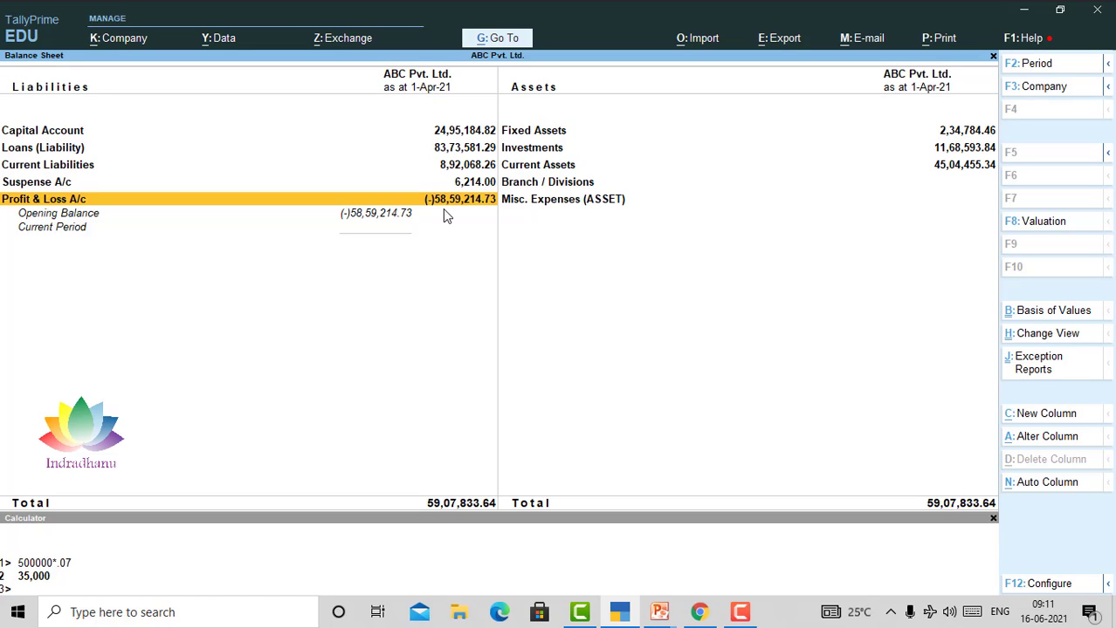
- Reopen the Balance Sheet and set the method of showing it to Assets / Liabilities
{"action": "key", "text": "Escape"}
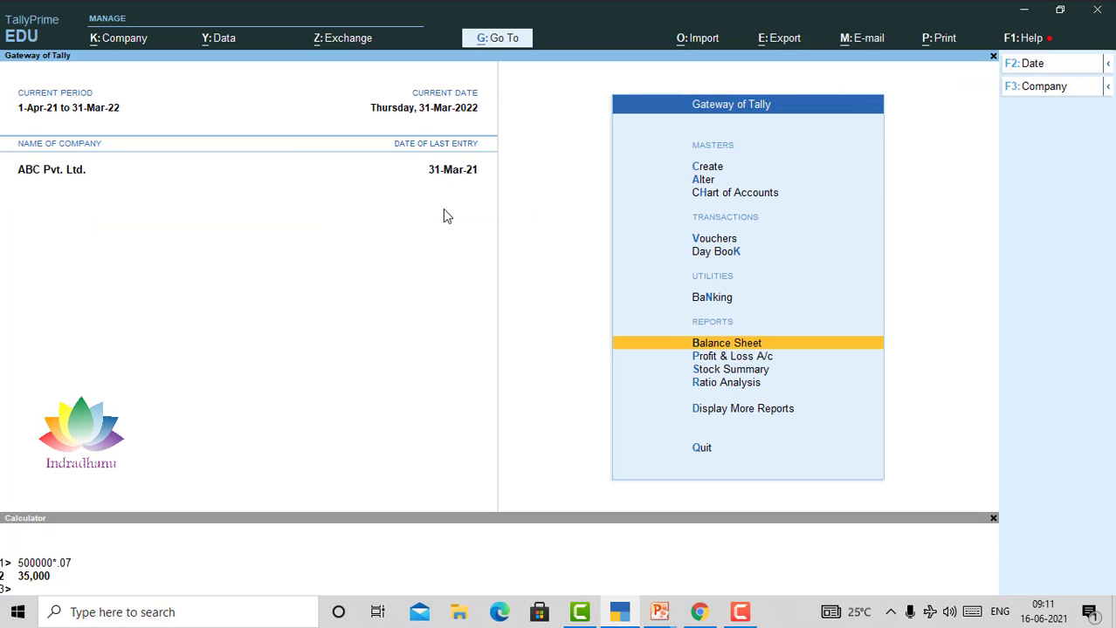
{"action": "key", "text": "Return"}
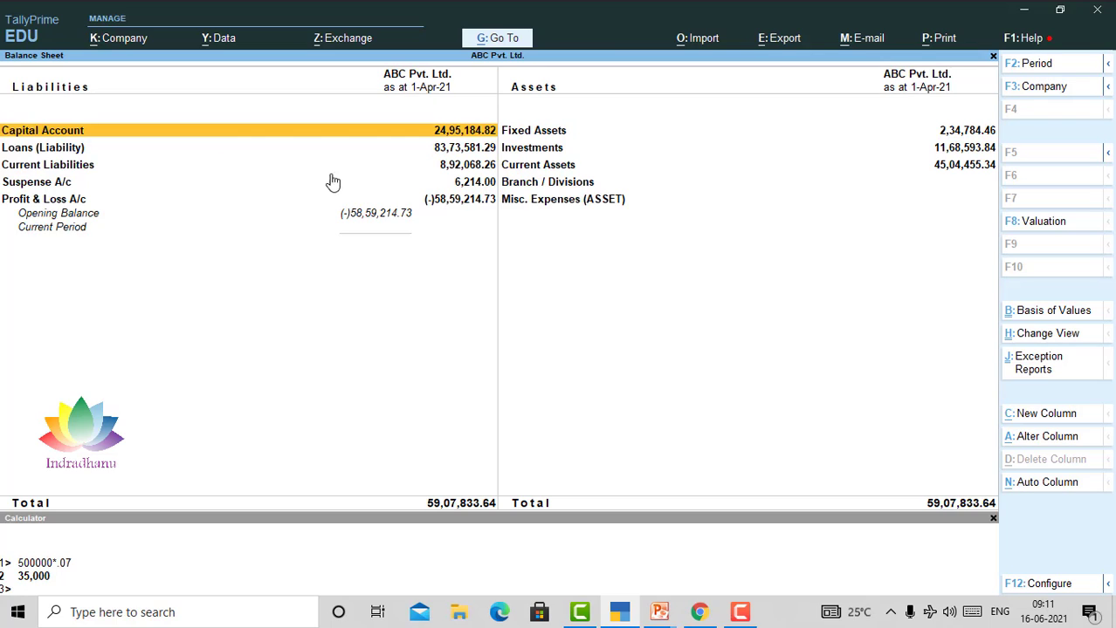
{"action": "left_click", "coordinate": [1034, 585]}
{"action": "key", "text": "Return"}
{"action": "key", "text": "Return"}
{"action": "key", "text": "Return"}
{"action": "key", "text": "Return"}
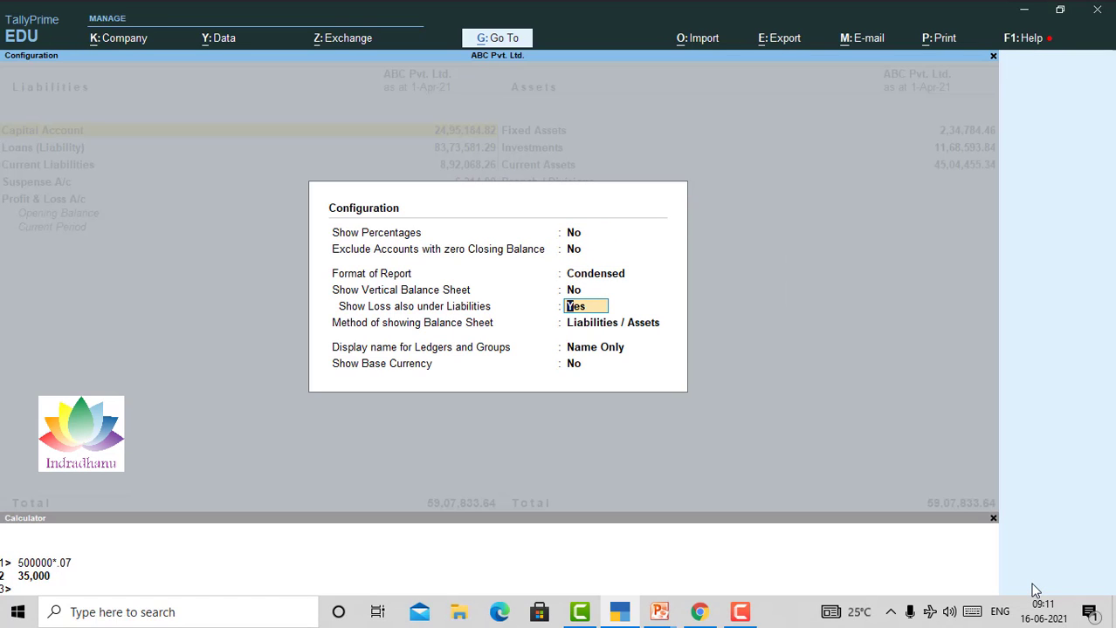
{"action": "key", "text": "Return"}
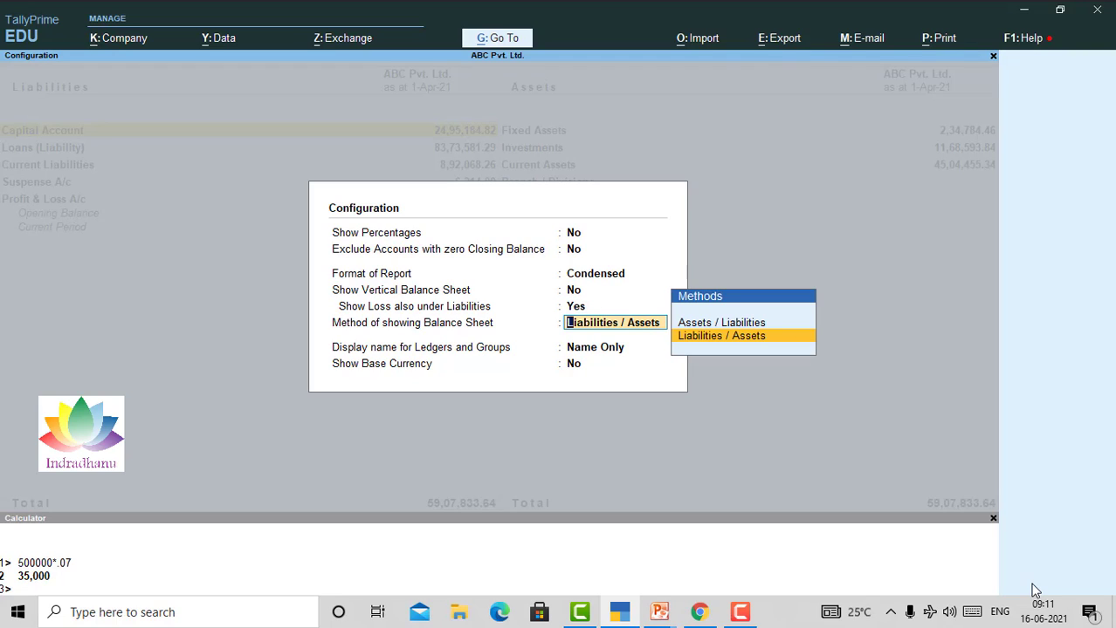
{"action": "key", "text": "Up"}
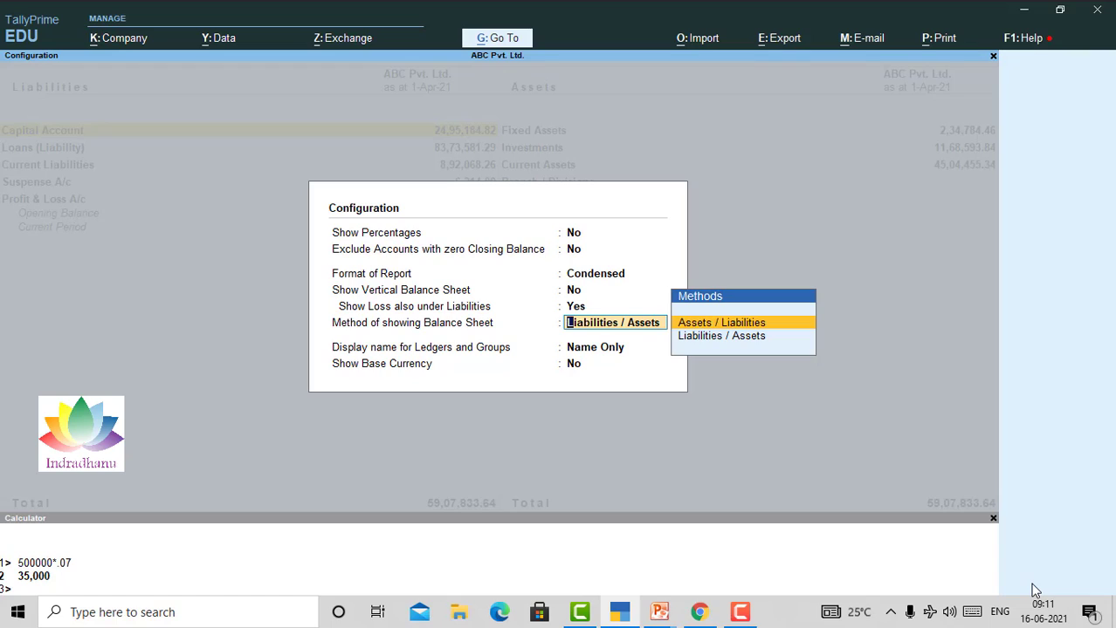
{"action": "key", "text": "Down"}
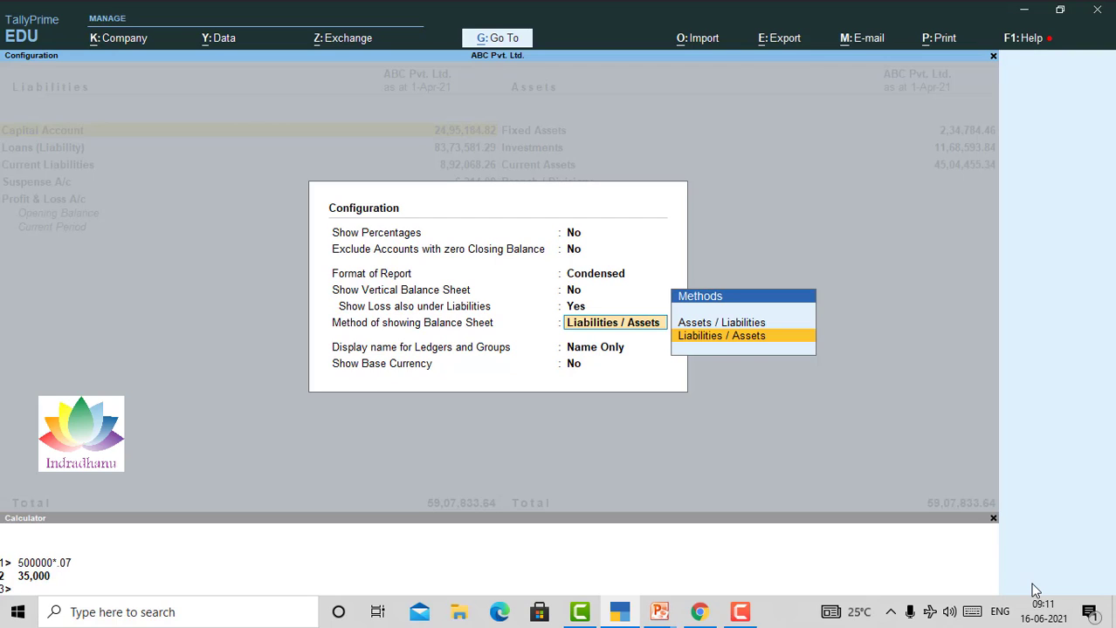
{"action": "key", "text": "Up"}
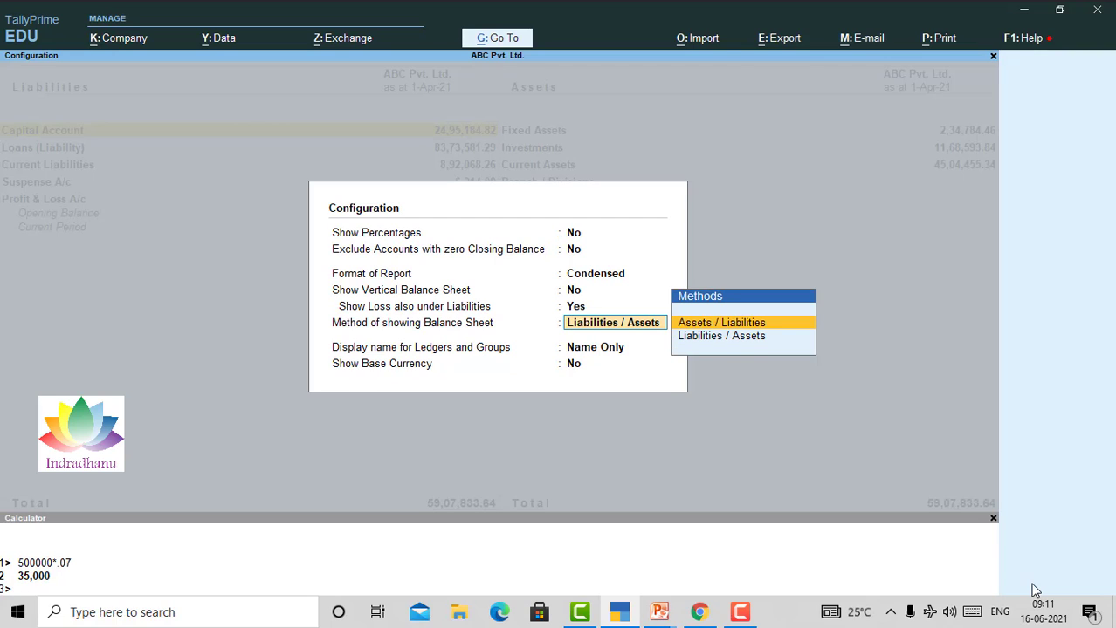
{"action": "key", "text": "Return"}
{"action": "key", "text": "Return"}
{"action": "key", "text": "Return"}
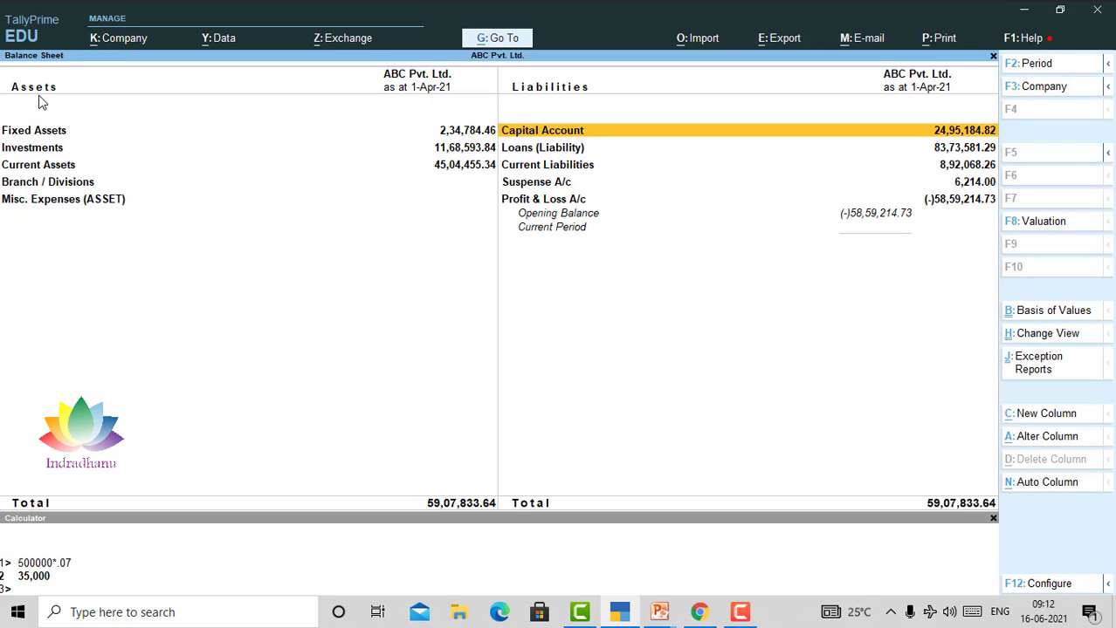
- Reopen the Balance Sheet and set the method of showing it back to Liabilities / Assets
{"action": "key", "text": "Escape"}
{"action": "key", "text": "Return"}
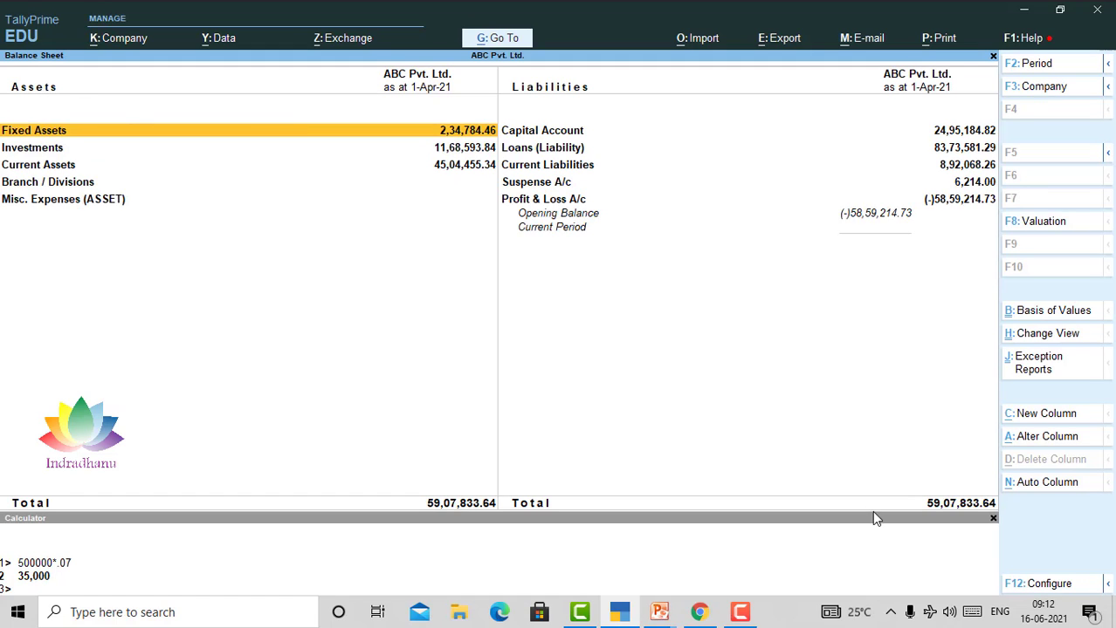
{"action": "left_click", "coordinate": [1038, 585]}
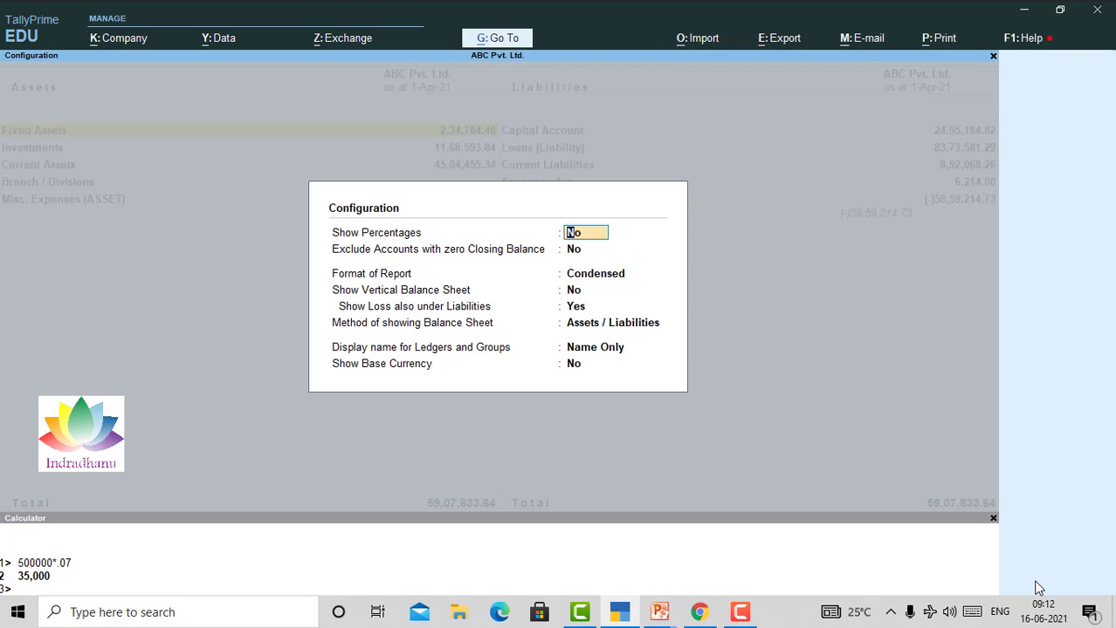
{"action": "key", "text": "Return"}
{"action": "key", "text": "Return"}
{"action": "key", "text": "Return"}
{"action": "key", "text": "Return"}
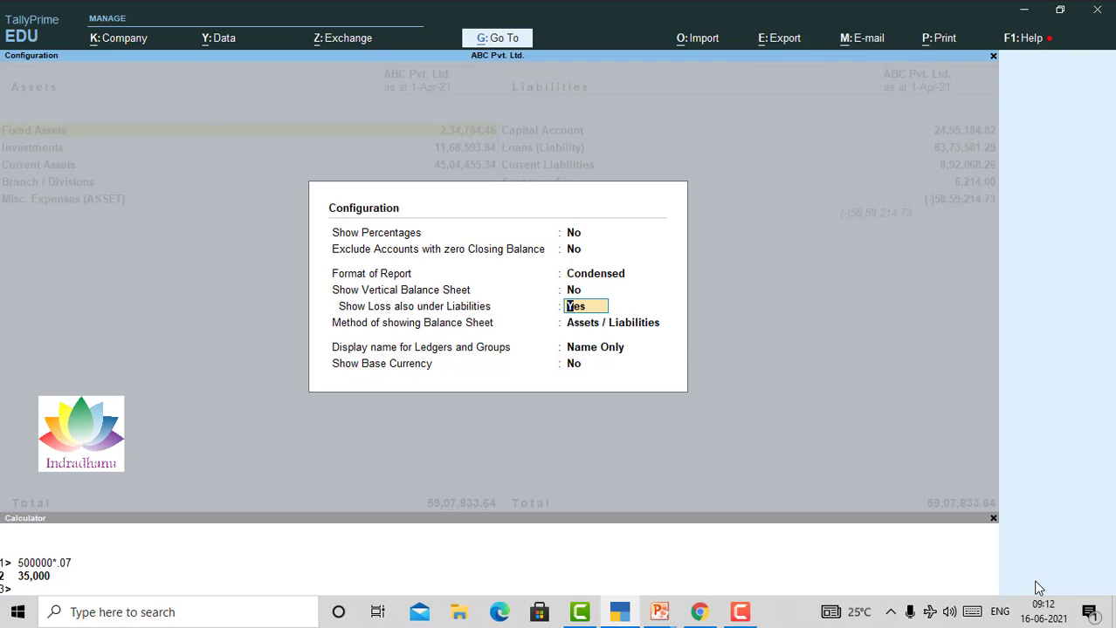
{"action": "key", "text": "Return"}
{"action": "key", "text": "Down"}
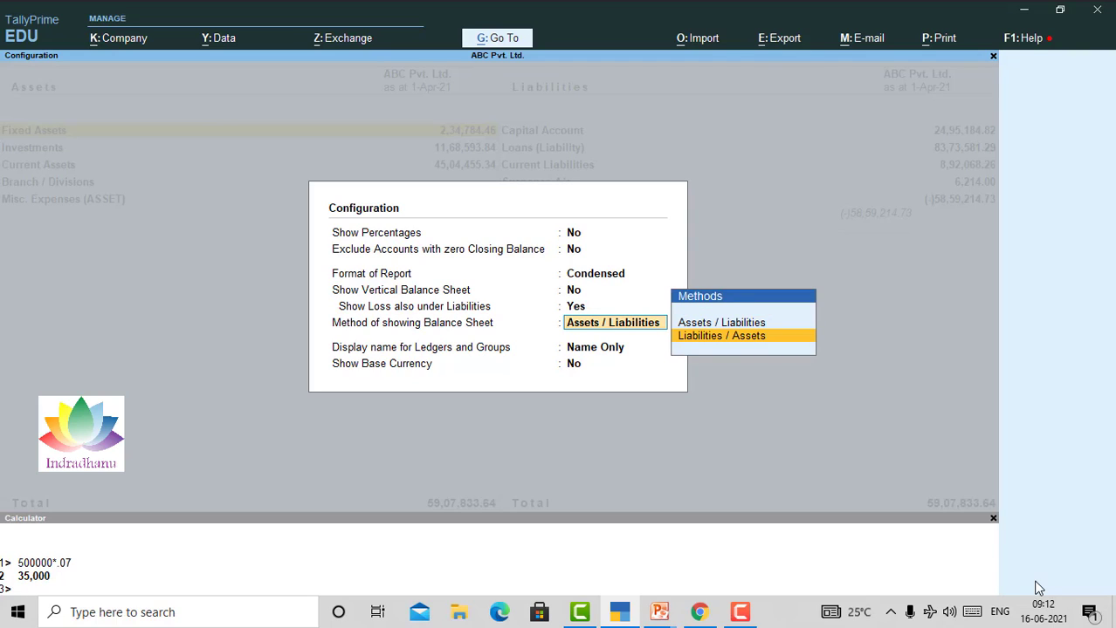
{"action": "key", "text": "Return"}
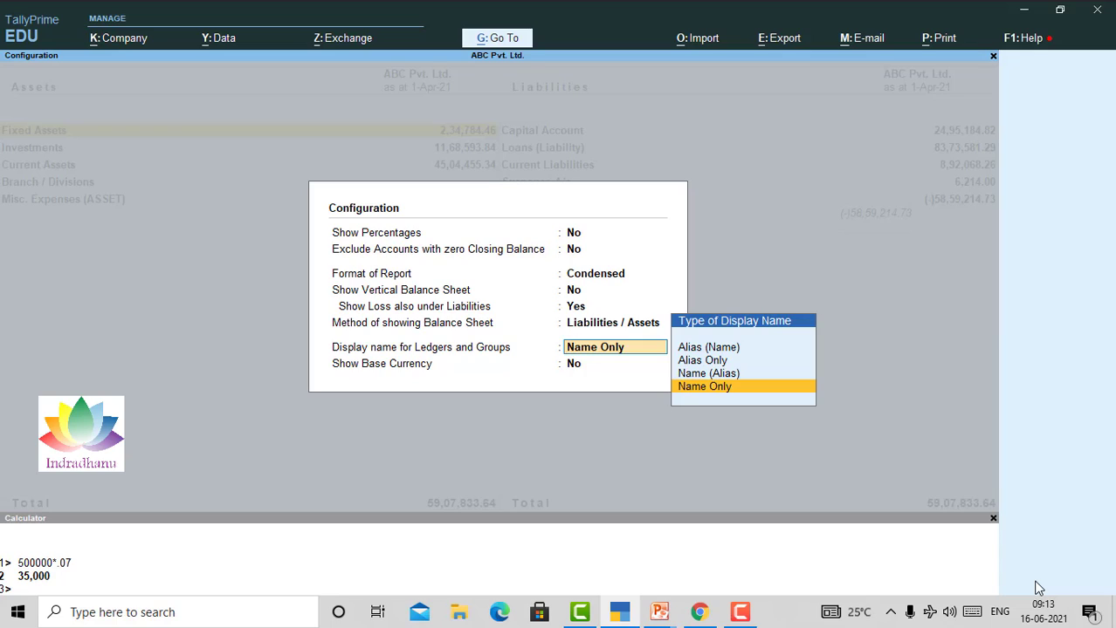
- Set the display name for ledgers and groups to Alias (Name) and select the Capital Account line in the report
{"action": "key", "text": "Up"}
{"action": "key", "text": "Up"}
{"action": "key", "text": "Up"}
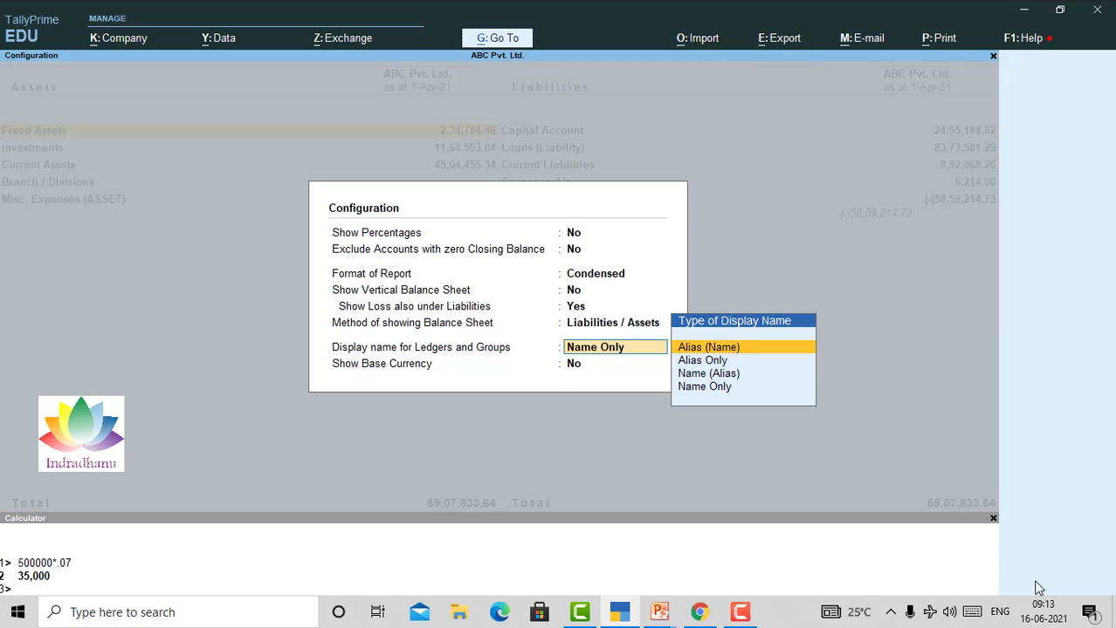
{"action": "key", "text": "Down"}
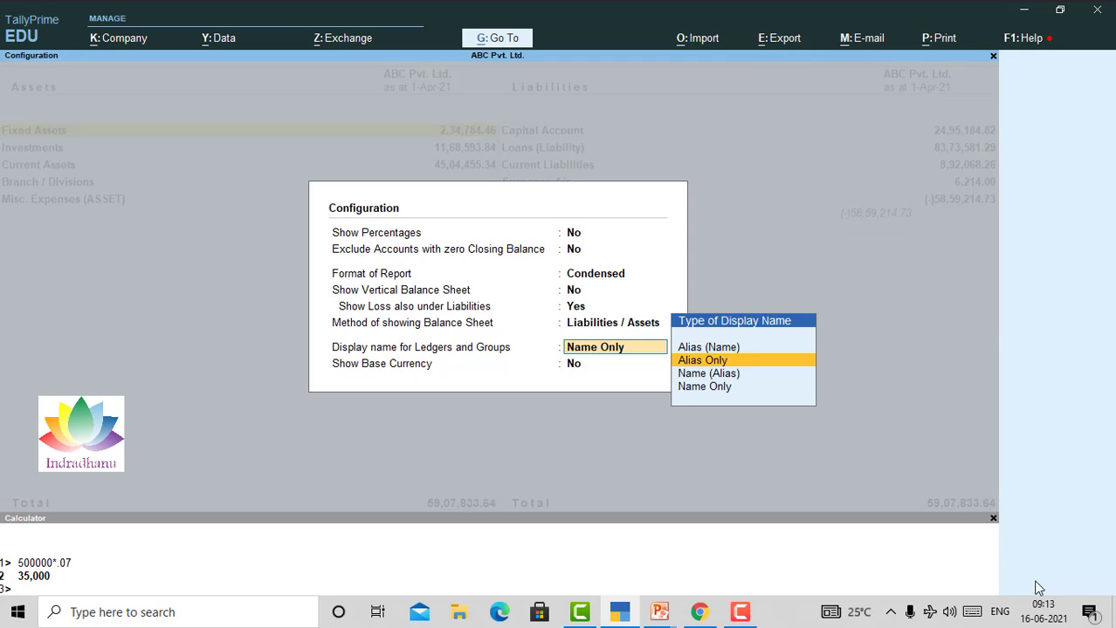
{"action": "key", "text": "Down"}
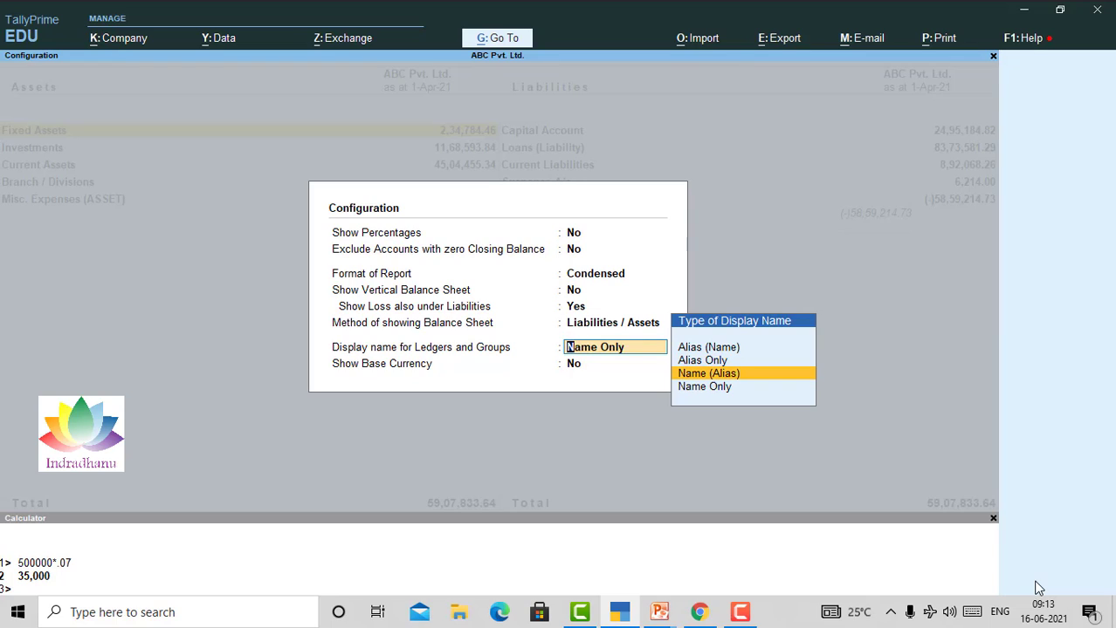
{"action": "key", "text": "Down"}
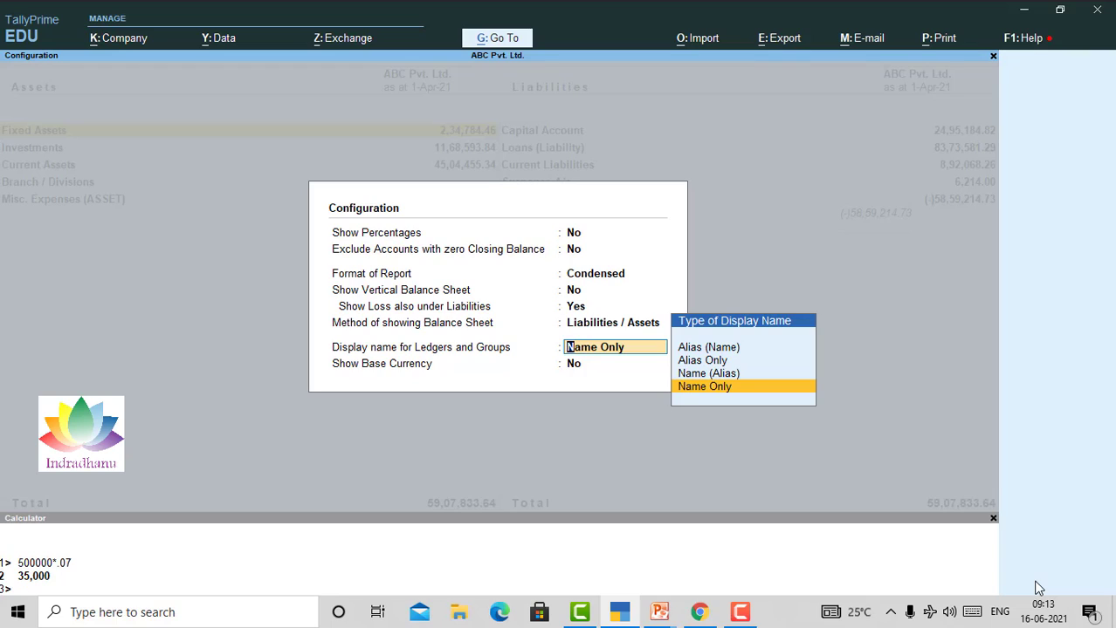
{"action": "key", "text": "Up"}
{"action": "key", "text": "Up"}
{"action": "key", "text": "Up"}
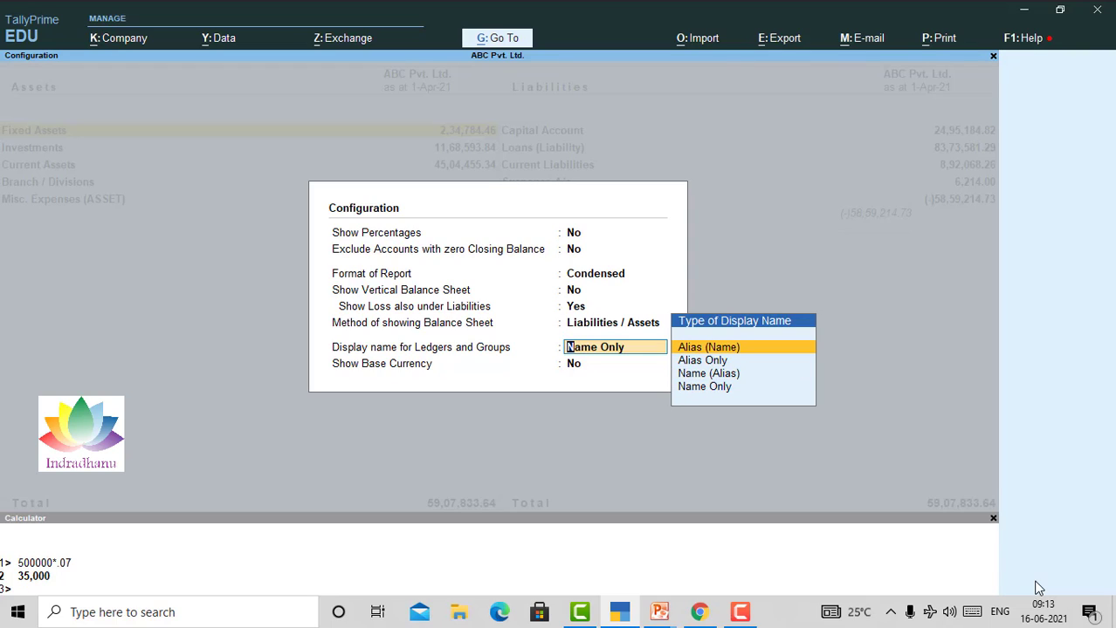
{"action": "key", "text": "Return"}
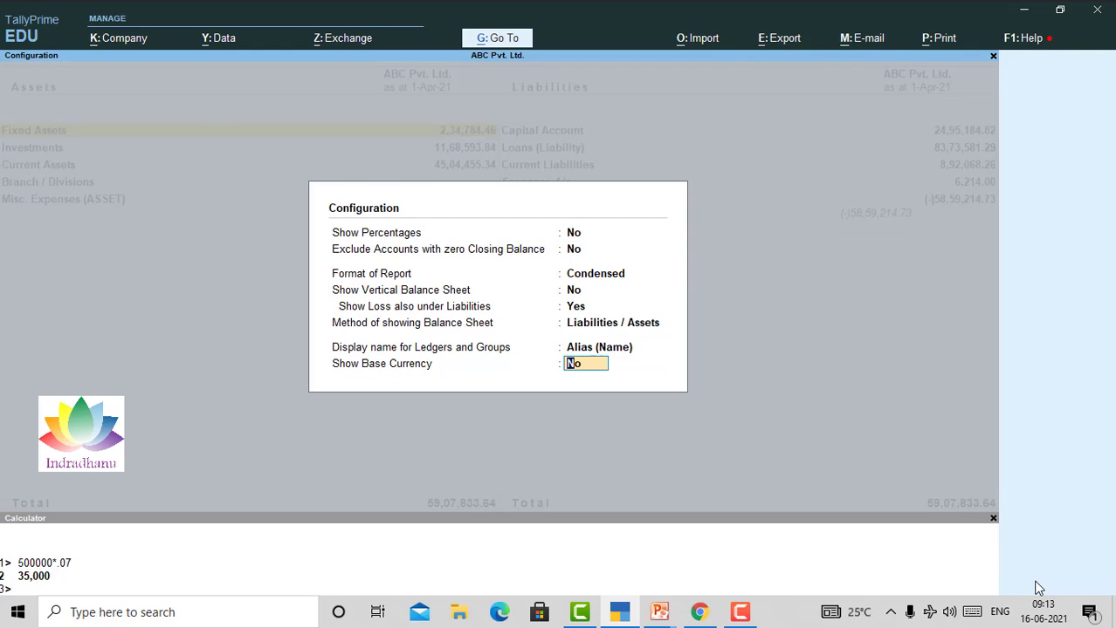
{"action": "key", "text": "Return"}
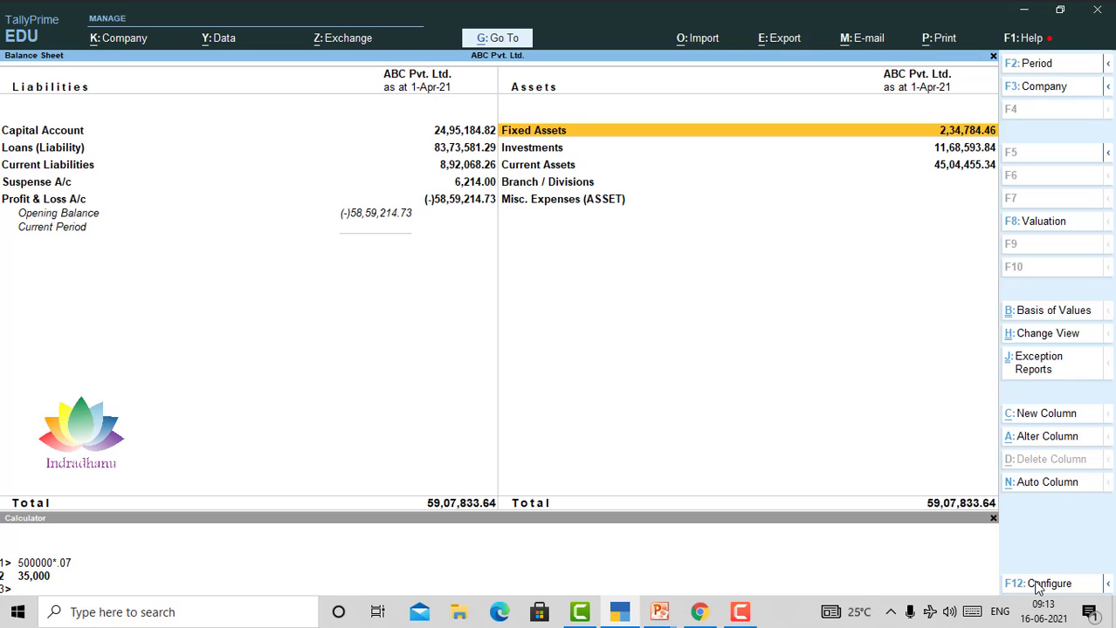
{"action": "key", "text": "Left"}
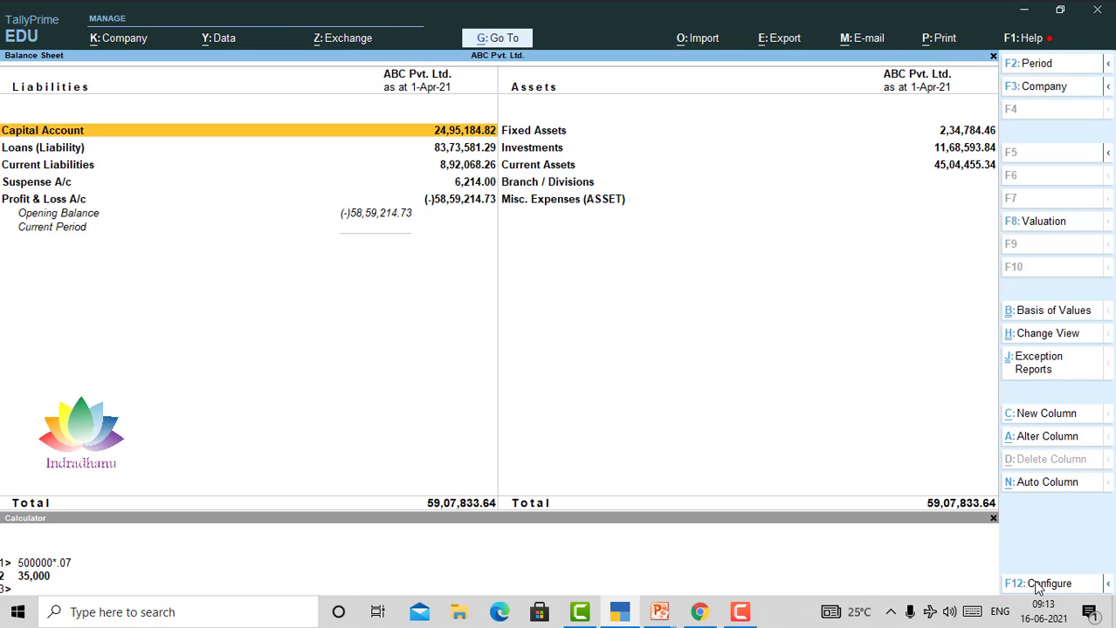
{"action": "key", "text": "ctrl+Return"}
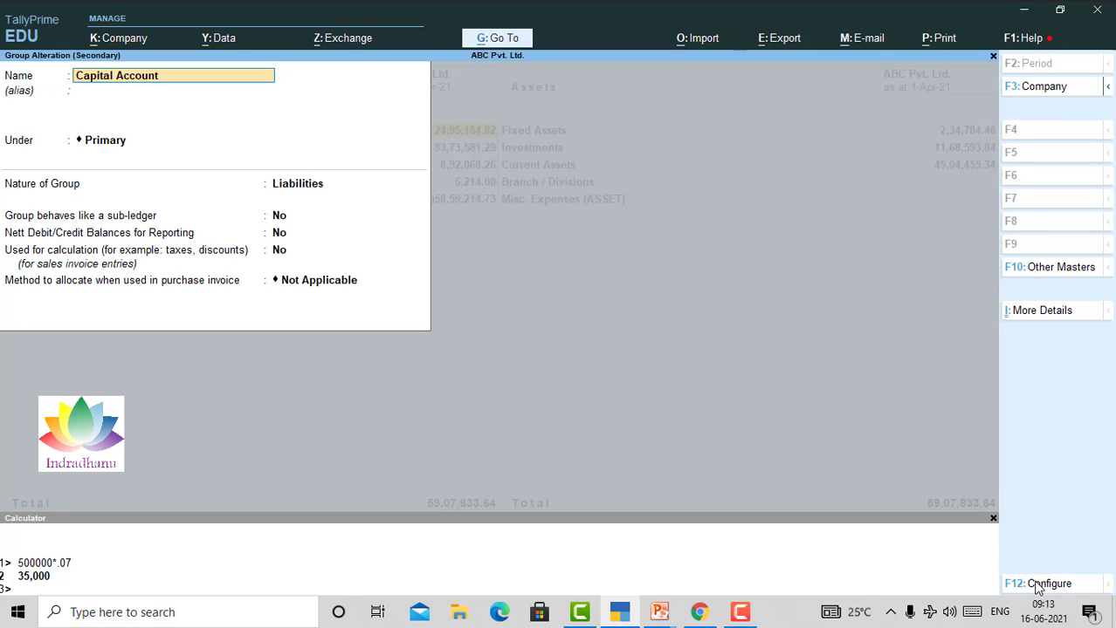
{"action": "key", "text": "Return"}
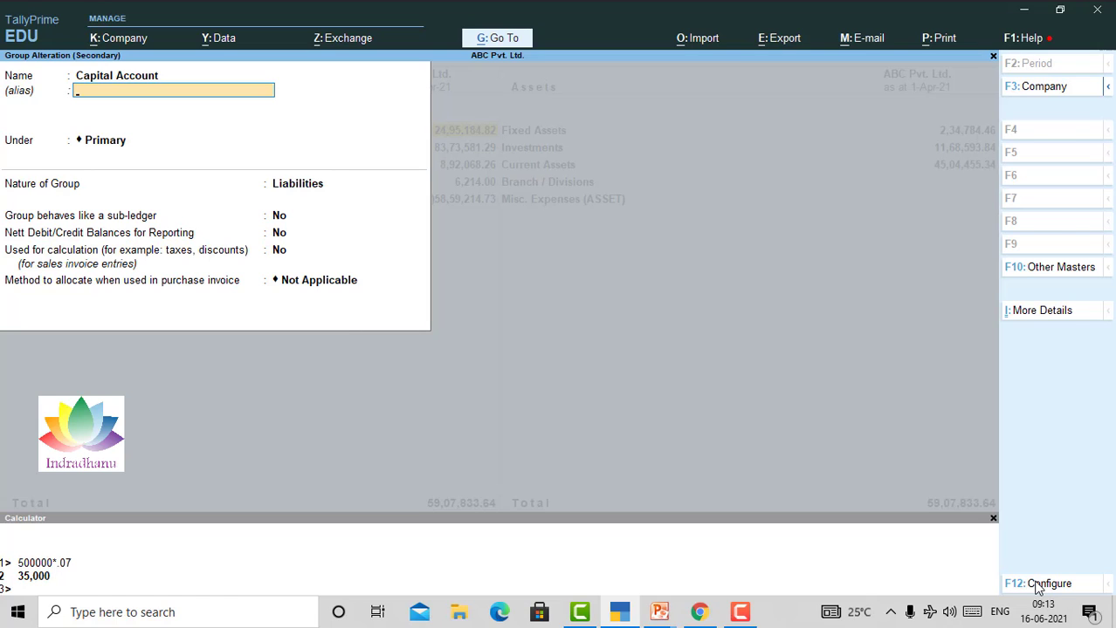
{"action": "key", "text": "Escape"}
{"action": "key", "text": "y"}
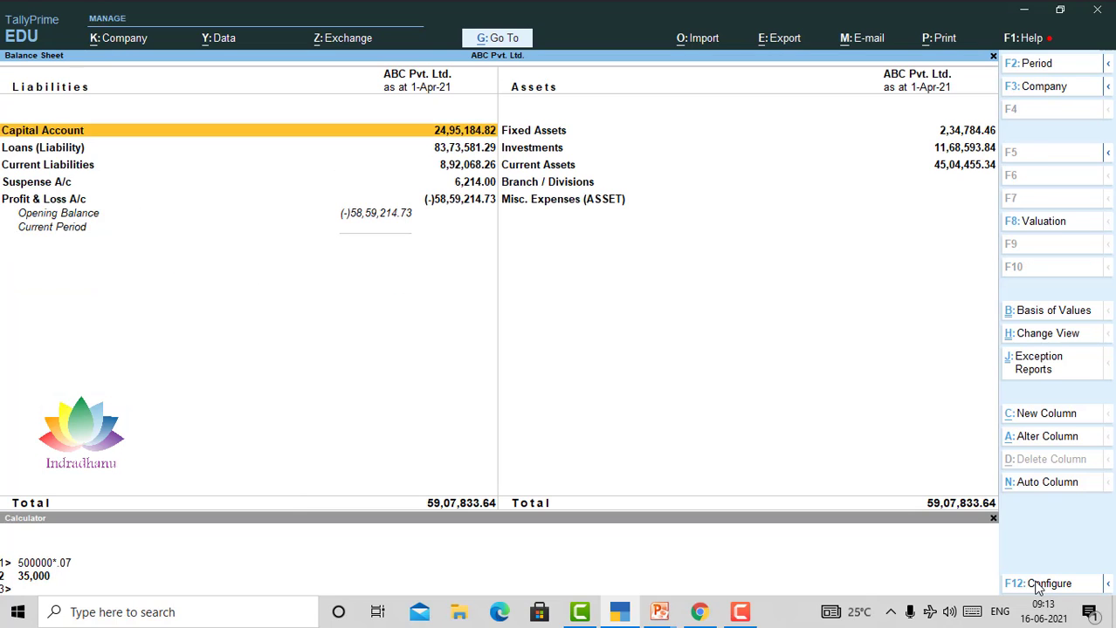
- Alter the Capital Account group from the Balance Sheet, giving it the alias 12345, and save it
{"action": "key", "text": "ctrl"}
{"action": "key", "text": "ctrl+Return"}
{"action": "key", "text": "Return"}
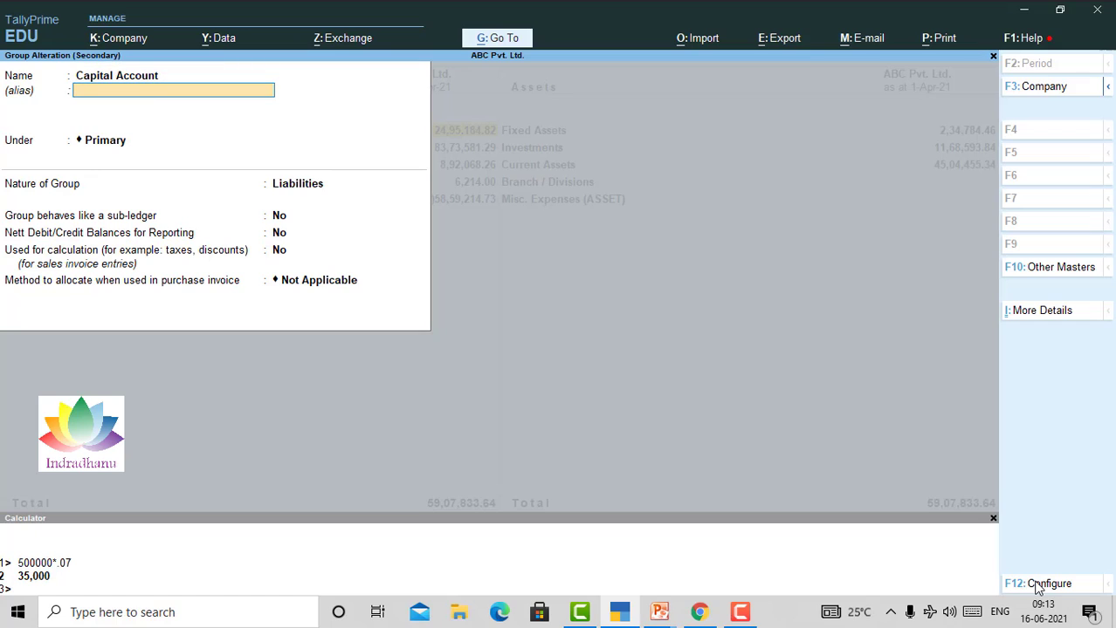
{"action": "type", "text": "12345"}
{"action": "key", "text": "Return"}
{"action": "key", "text": "alt"}
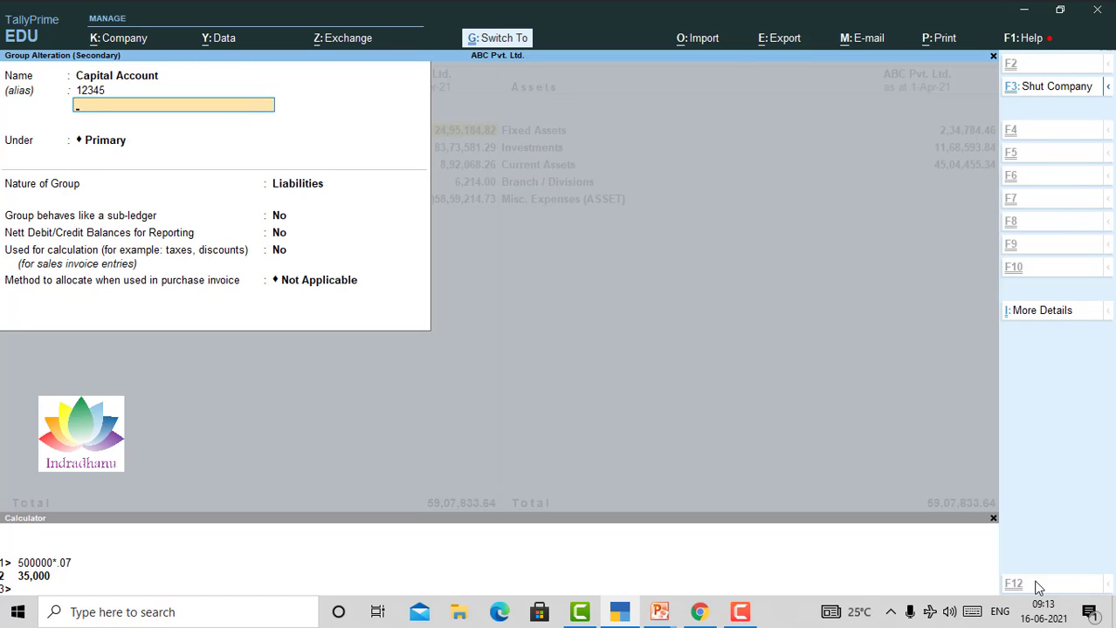
{"action": "key", "text": "ctrl+a"}
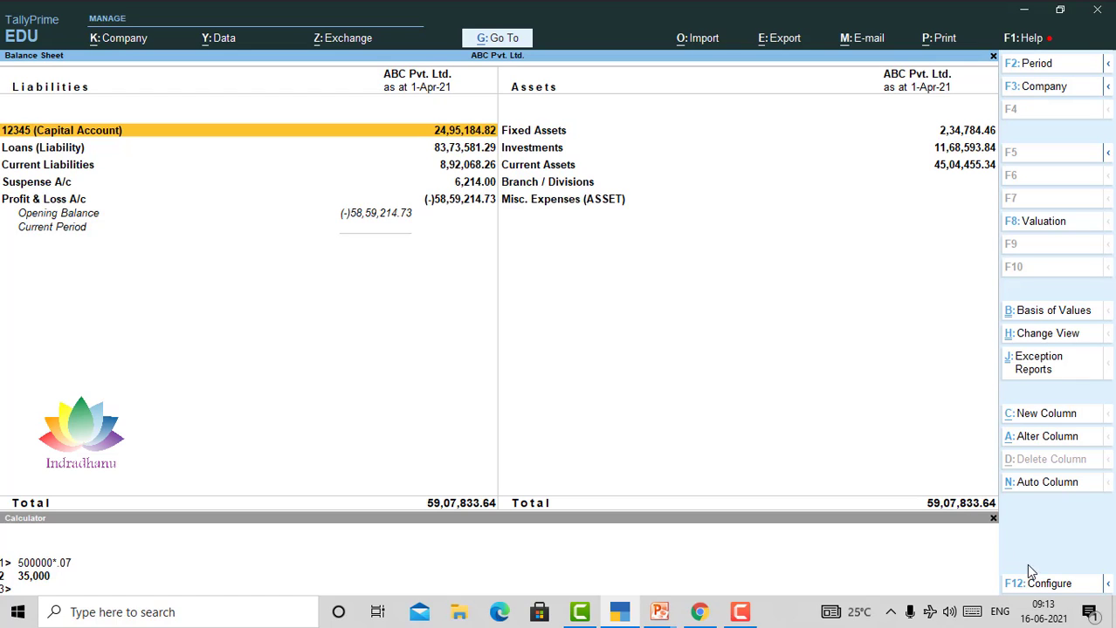
- Set the Balance Sheet's display name for ledgers and groups to Alias Only and check the name and alias in the Capital Account group's master
{"action": "left_click", "coordinate": [1050, 584]}
{"action": "key", "text": "Return"}
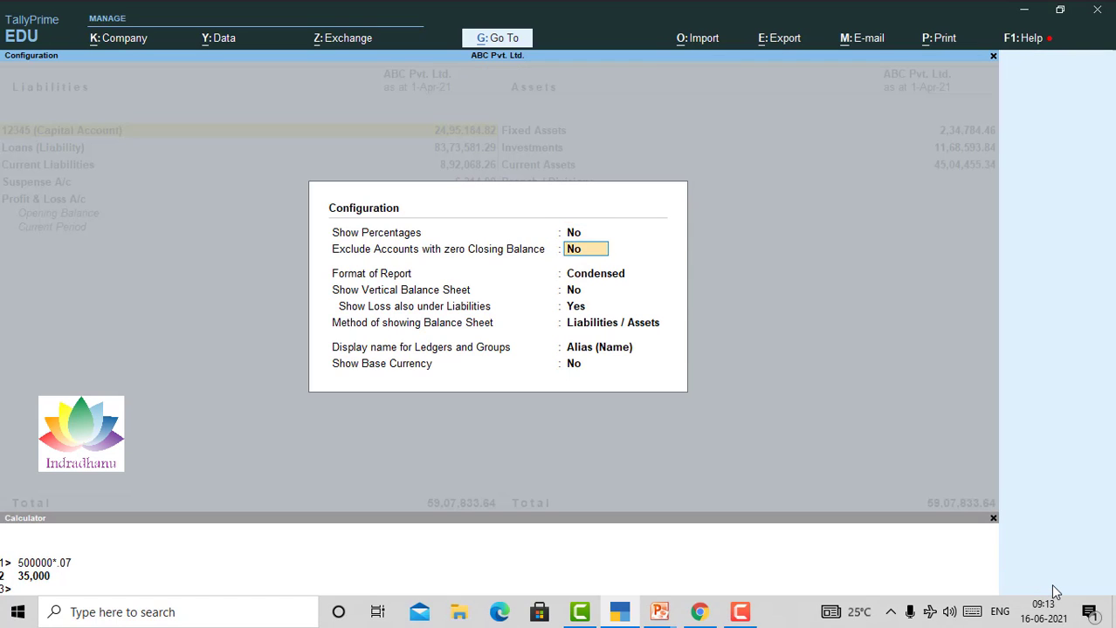
{"action": "key", "text": "Return"}
{"action": "key", "text": "Return"}
{"action": "key", "text": "Return"}
{"action": "key", "text": "Return"}
{"action": "key", "text": "Return"}
{"action": "key", "text": "Down"}
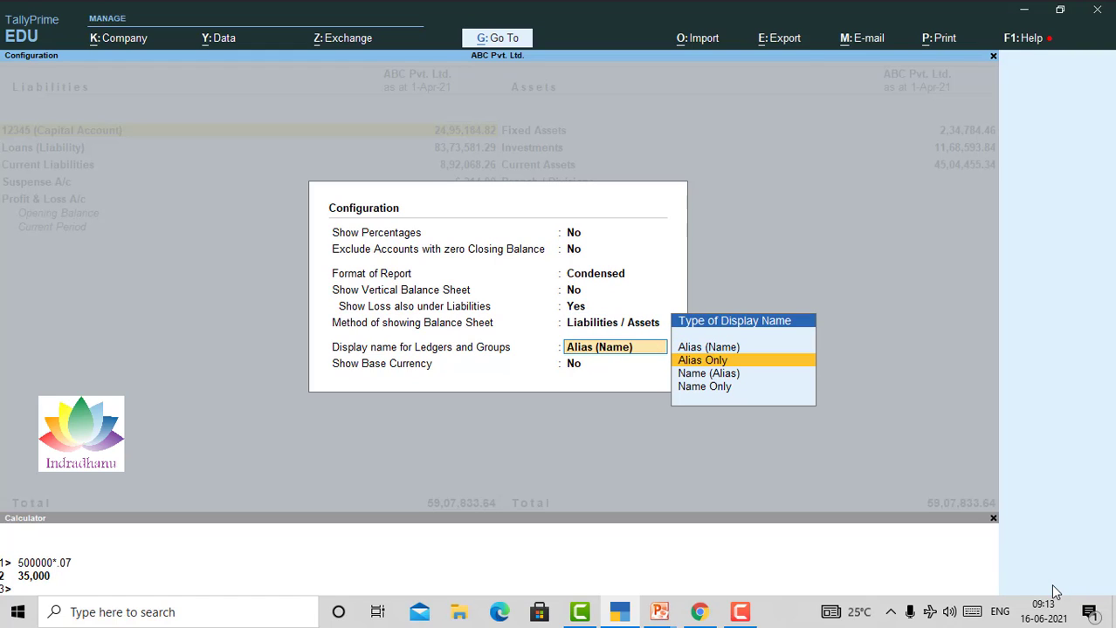
{"action": "key", "text": "Return"}
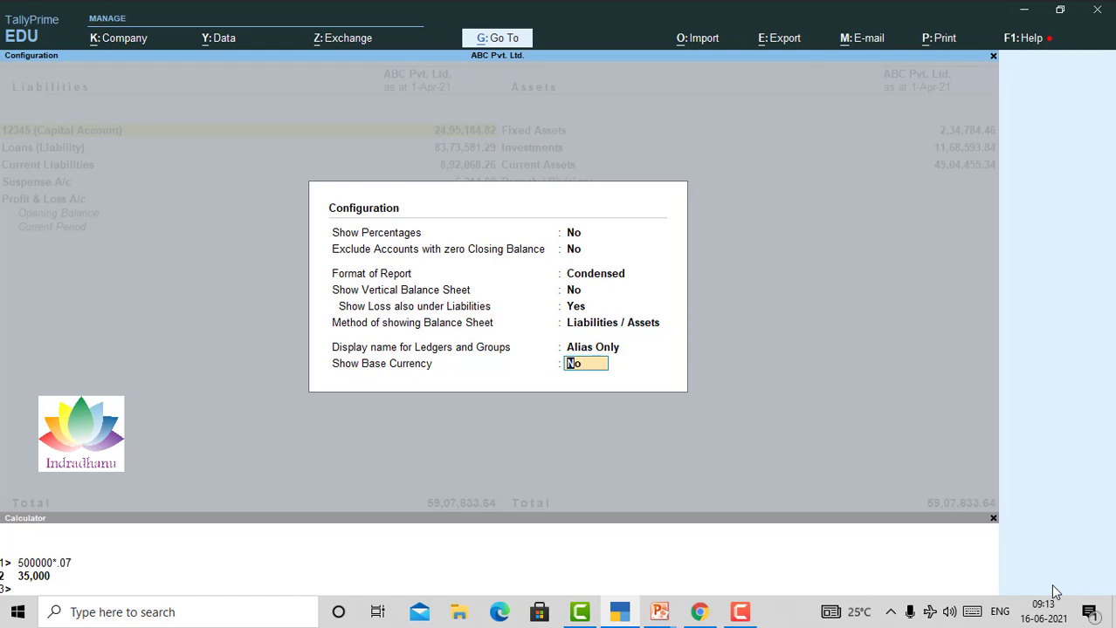
{"action": "key", "text": "Return"}
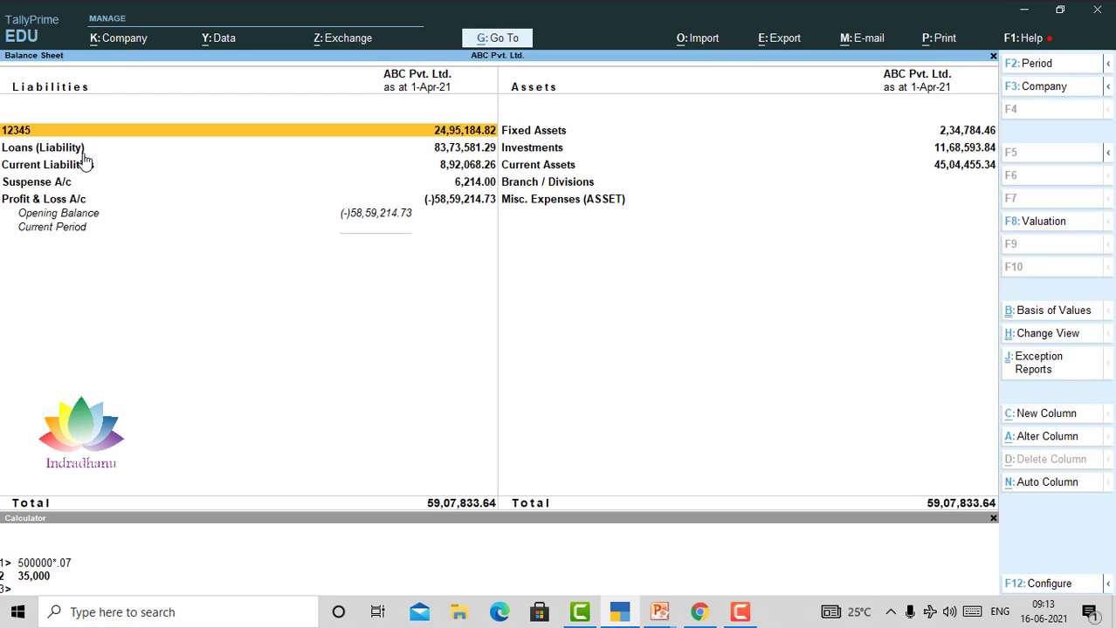
{"action": "key", "text": "ctrl+Return"}
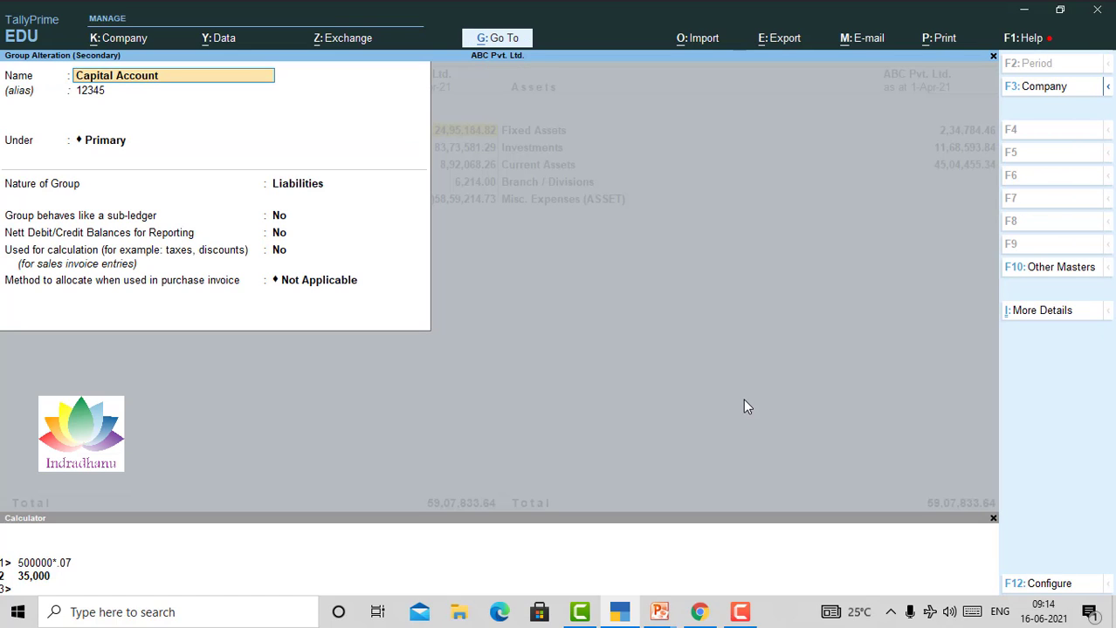
{"action": "key", "text": "Escape"}
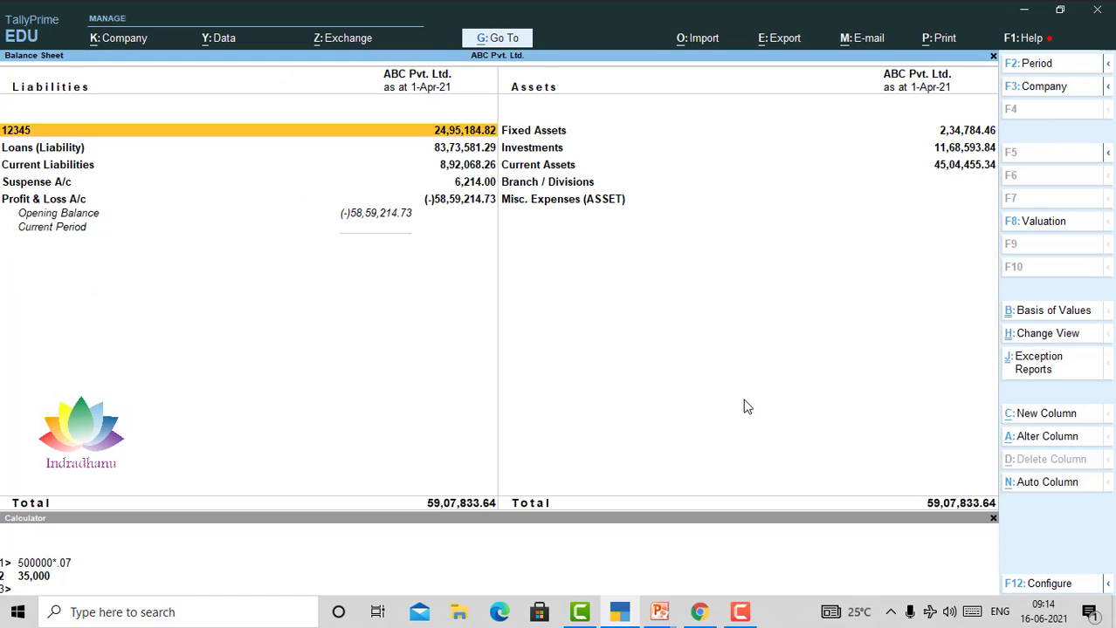
- Set the Balance Sheet's display name for ledgers and groups to Name (Alias) and apply the configuration
{"action": "left_click", "coordinate": [1039, 586]}
{"action": "key", "text": "Down"}
{"action": "key", "text": "Down"}
{"action": "key", "text": "Down"}
{"action": "key", "text": "Down"}
{"action": "key", "text": "Down"}
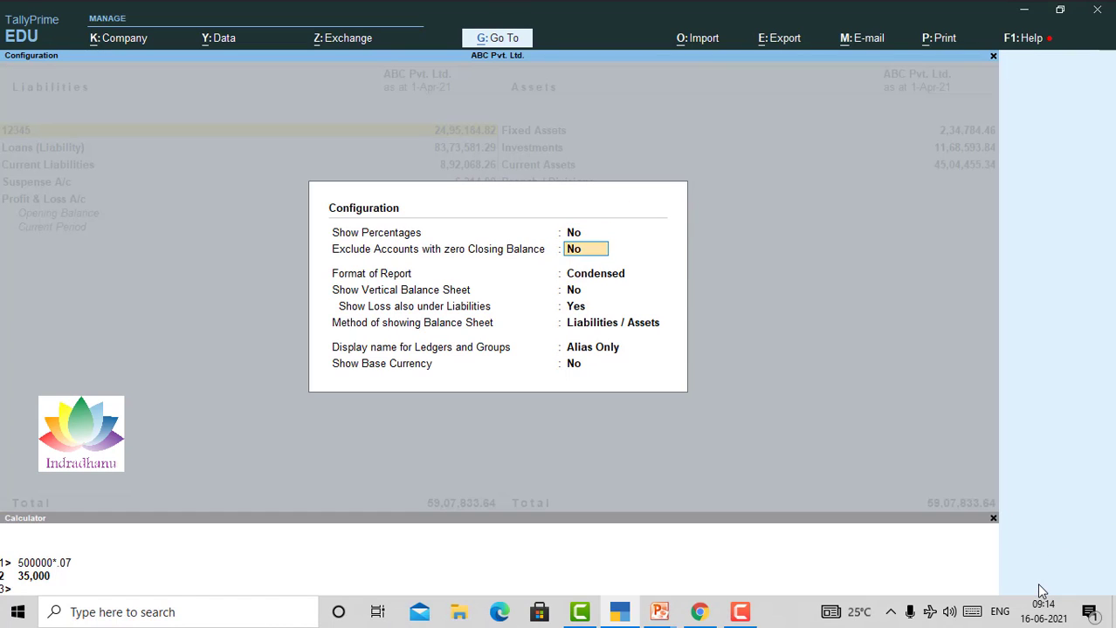
{"action": "key", "text": "Return"}
{"action": "key", "text": "Down"}
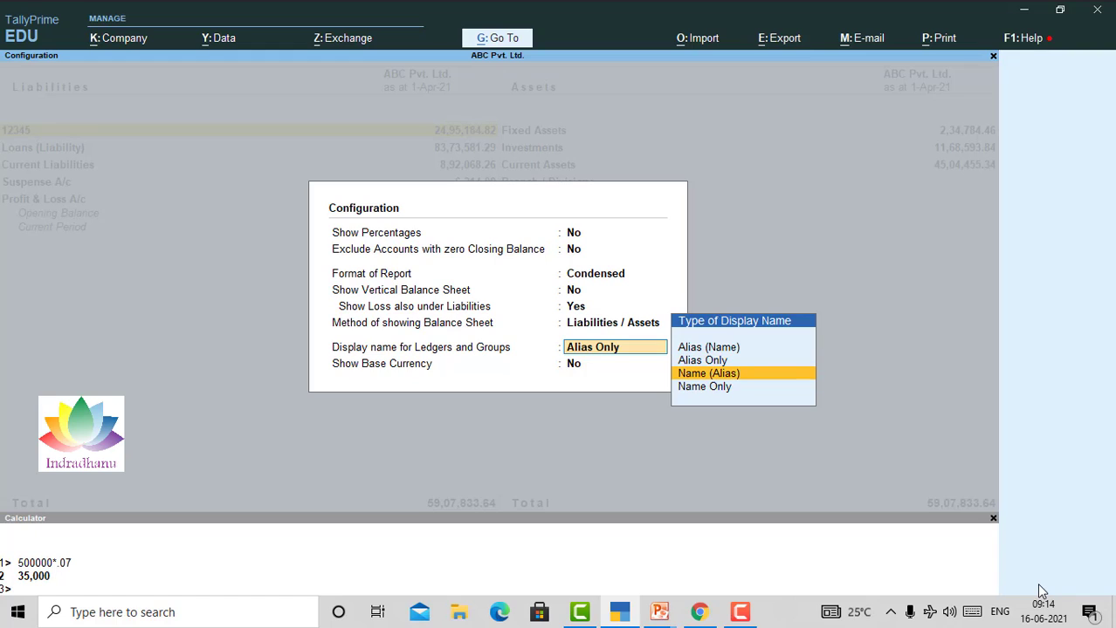
{"action": "key", "text": "Return"}
{"action": "key", "text": "Return"}
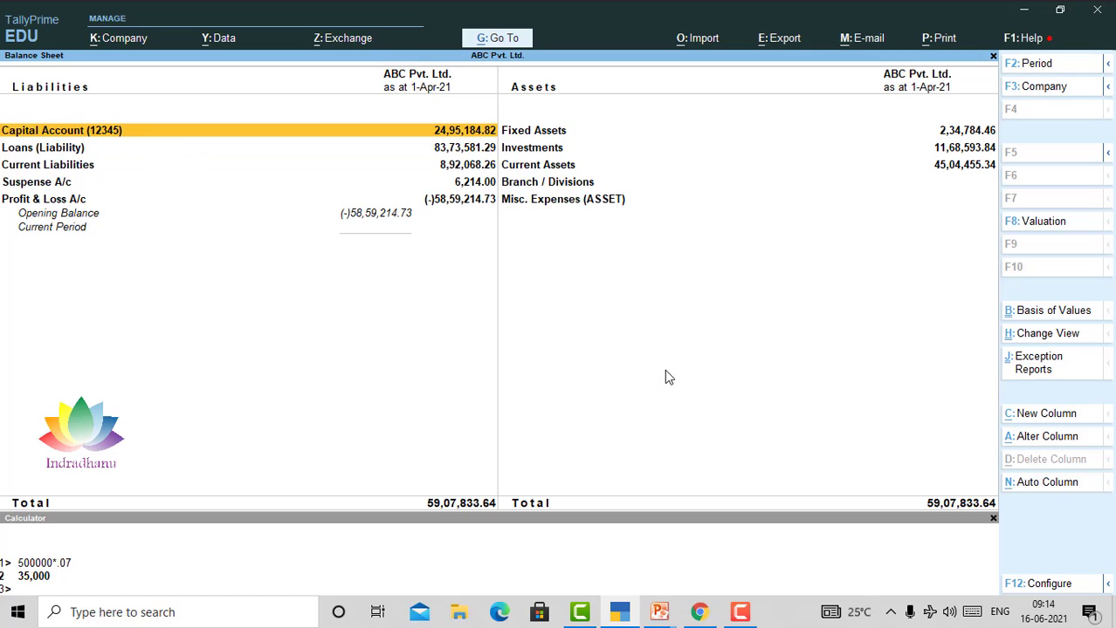
- Set the Balance Sheet's display name for ledgers and groups to Name Only and apply the configuration
{"action": "left_click", "coordinate": [1046, 584]}
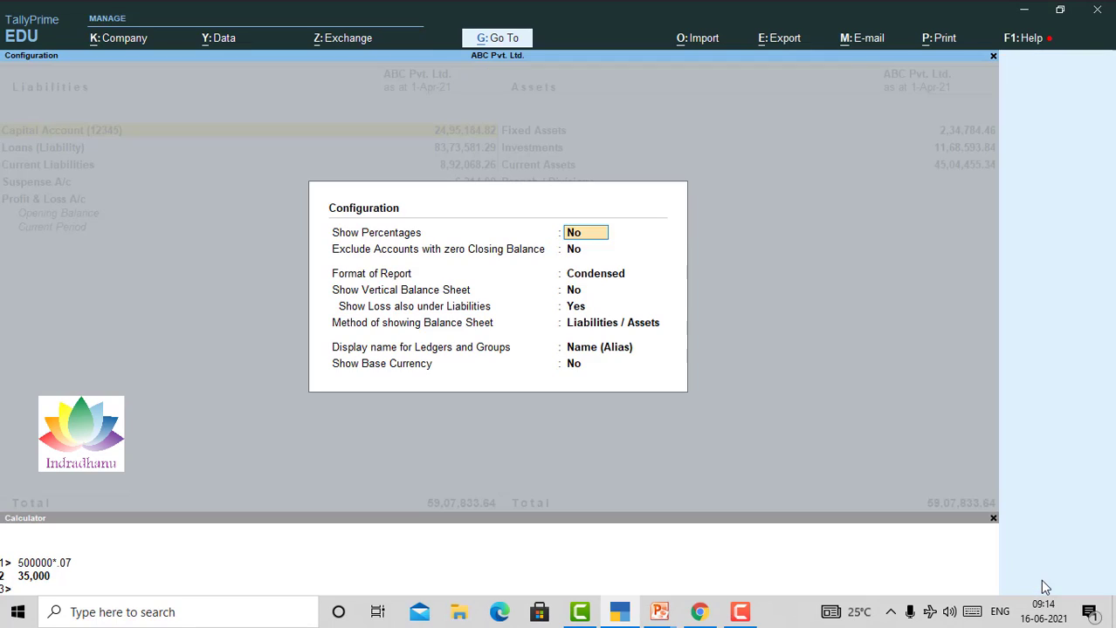
{"action": "key", "text": "Return"}
{"action": "key", "text": "Return"}
{"action": "key", "text": "Return"}
{"action": "key", "text": "Return"}
{"action": "key", "text": "Return"}
{"action": "key", "text": "Return"}
{"action": "key", "text": "Down"}
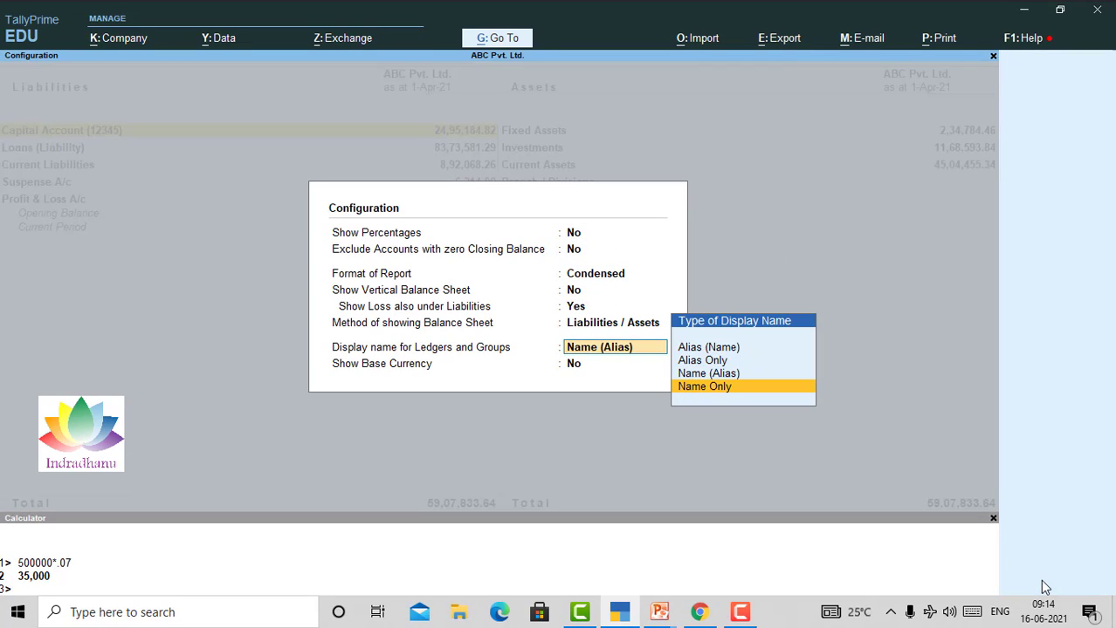
{"action": "key", "text": "Return"}
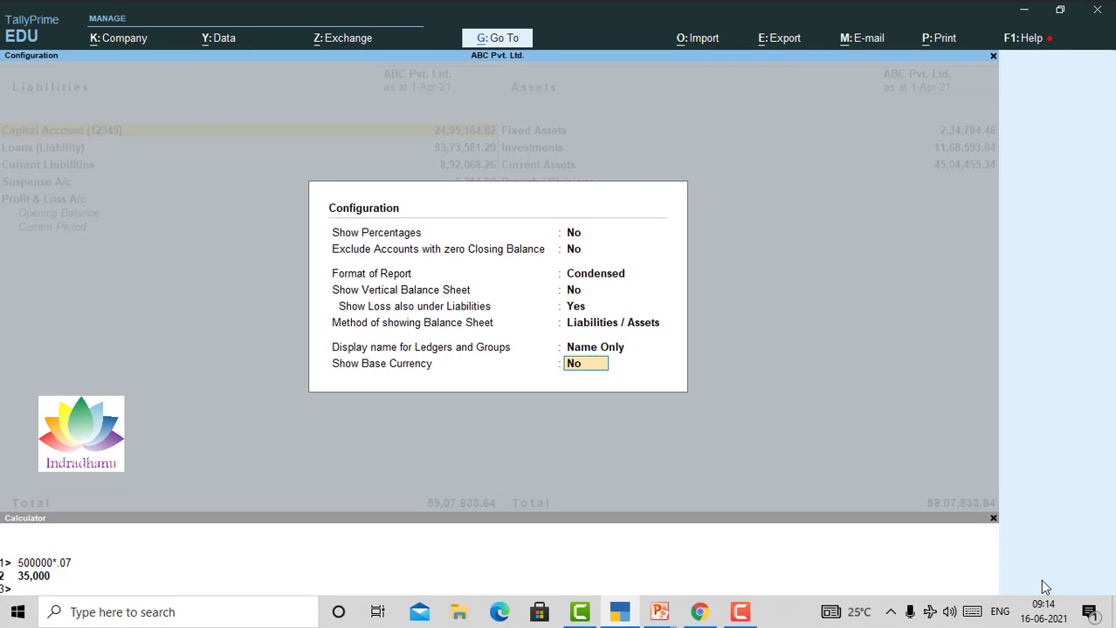
{"action": "key", "text": "Return"}
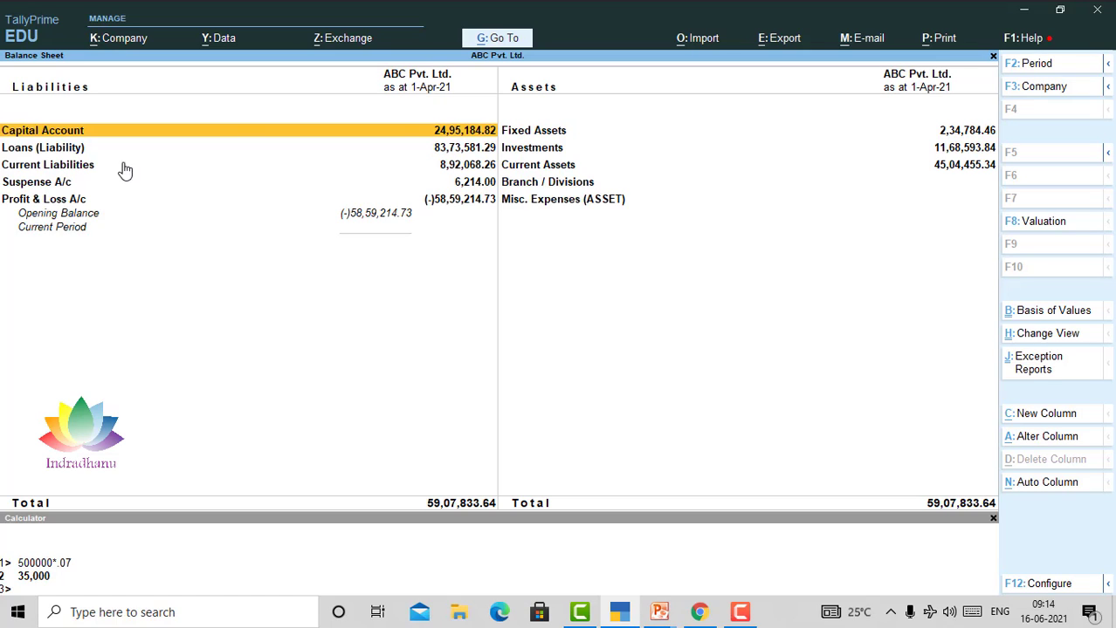
- Set Show Base Currency to Yes in the Balance Sheet configuration and apply it to the report
{"action": "left_click", "coordinate": [1048, 583]}
{"action": "key", "text": "Down"}
{"action": "key", "text": "Down"}
{"action": "key", "text": "Return"}
{"action": "key", "text": "Return"}
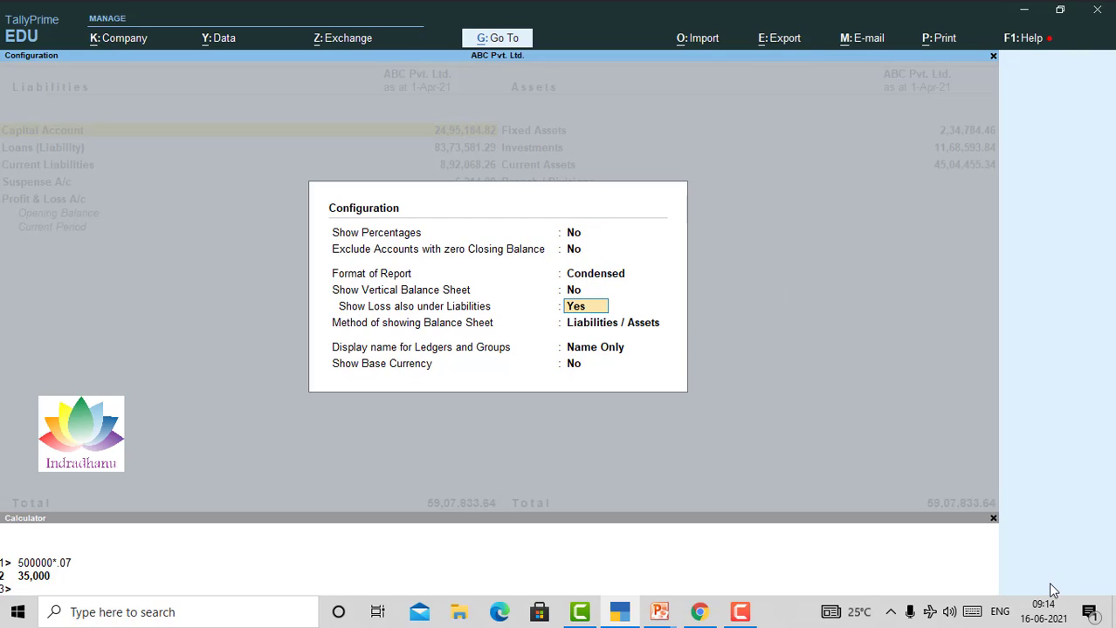
{"action": "key", "text": "Return"}
{"action": "key", "text": "Return"}
{"action": "key", "text": "Return"}
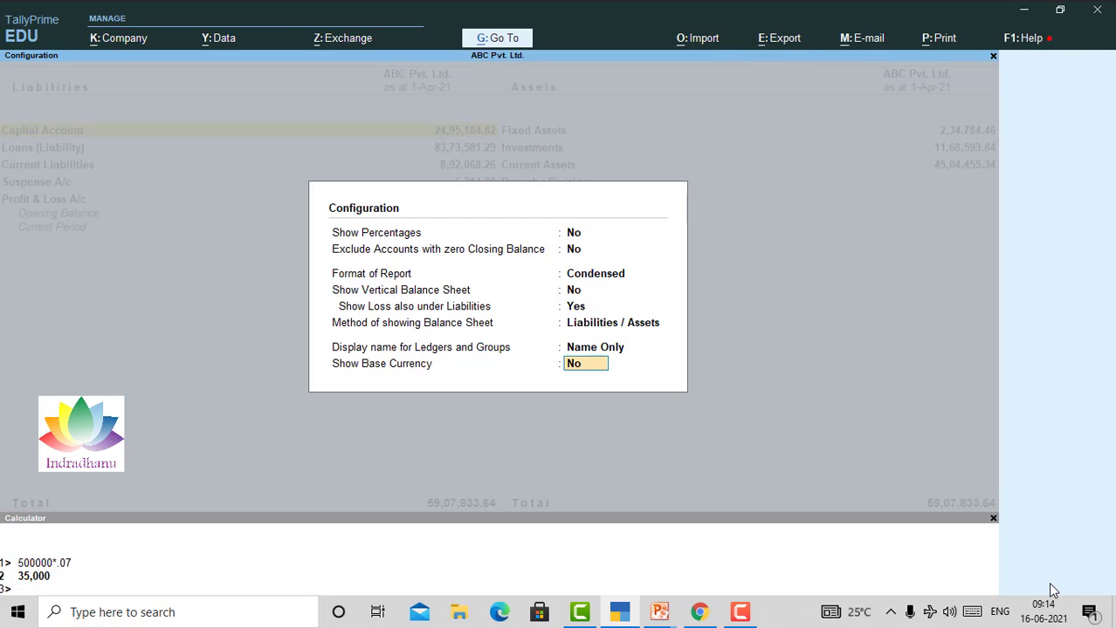
{"action": "type", "text": "y"}
{"action": "key", "text": "Return"}
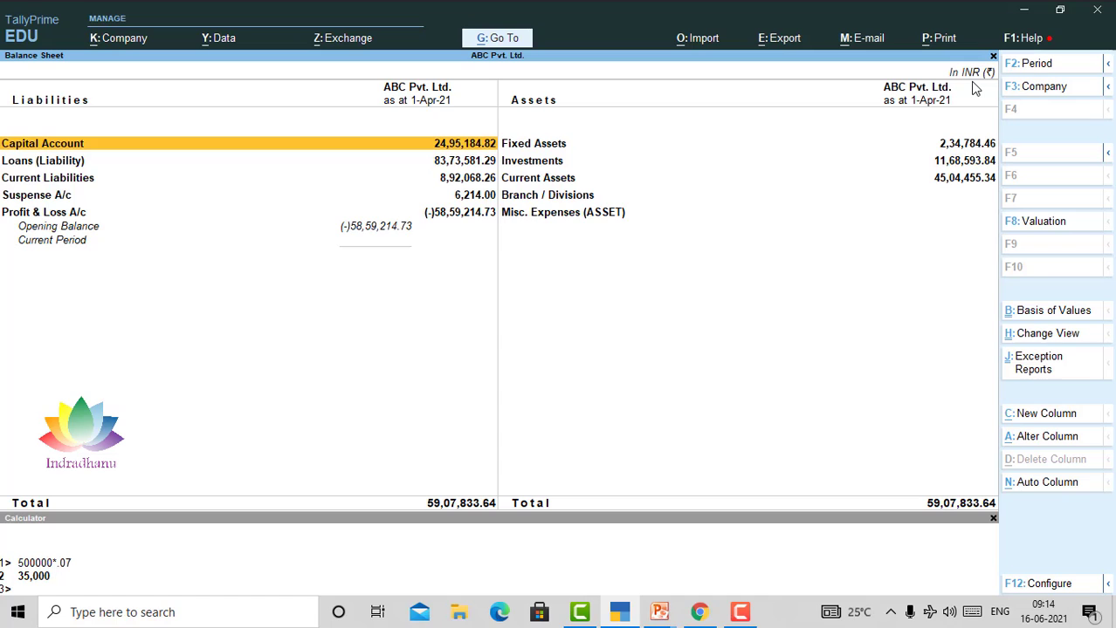
- Set Show Base Currency back to No in the Balance Sheet configuration and return to the report
{"action": "key", "text": "F12"}
{"action": "key", "text": "Return"}
{"action": "key", "text": "Return"}
{"action": "key", "text": "Return"}
{"action": "key", "text": "Return"}
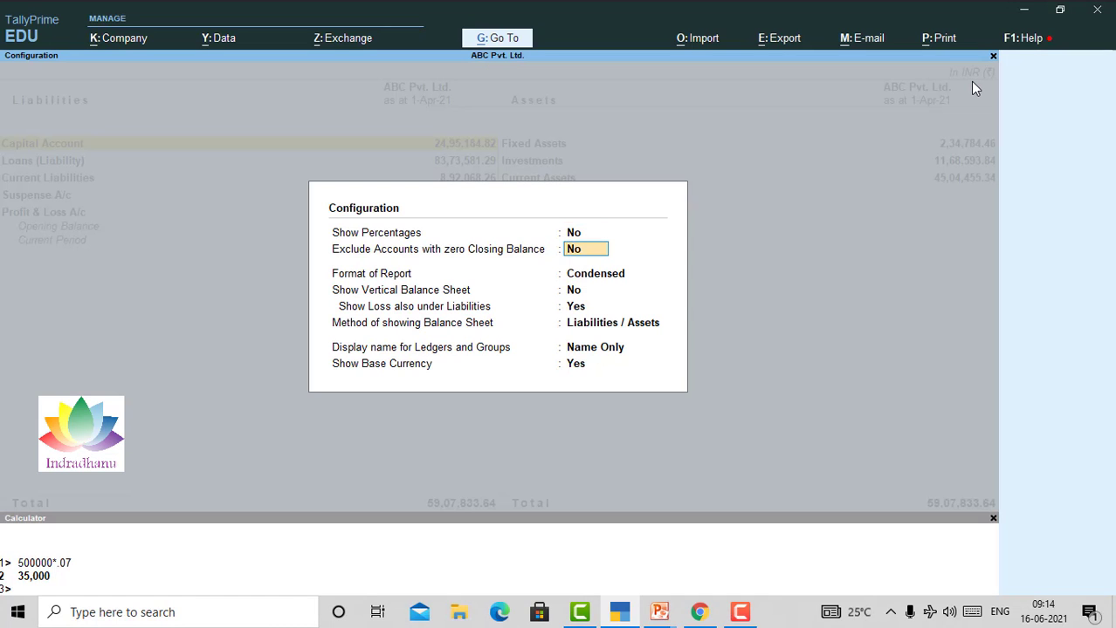
{"action": "key", "text": "Return"}
{"action": "key", "text": "Return"}
{"action": "key", "text": "Return"}
{"action": "key", "text": "Return"}
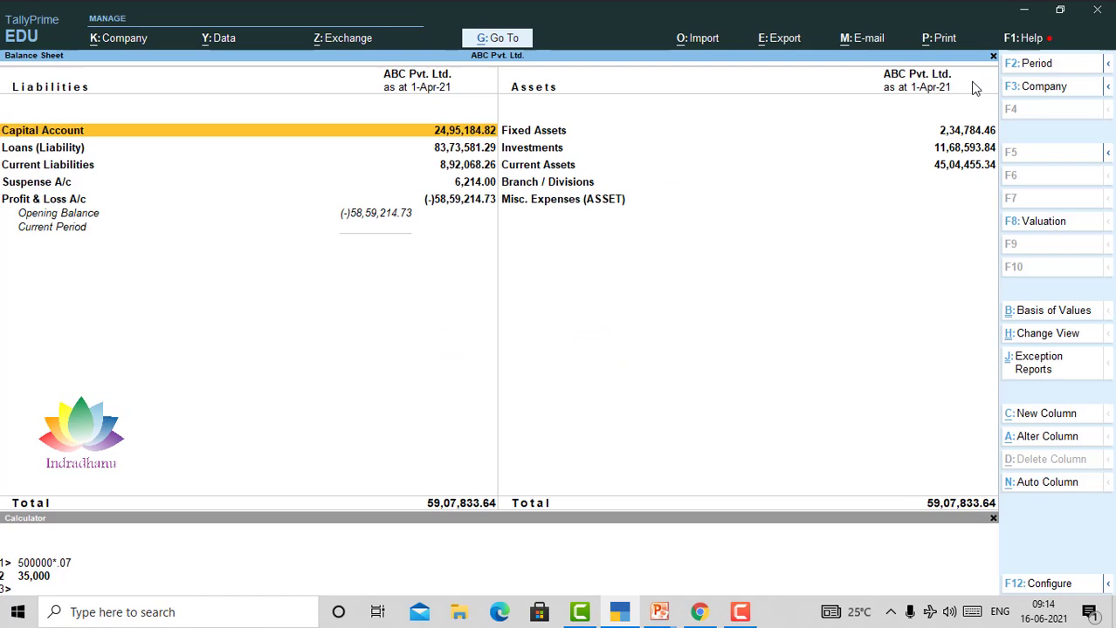